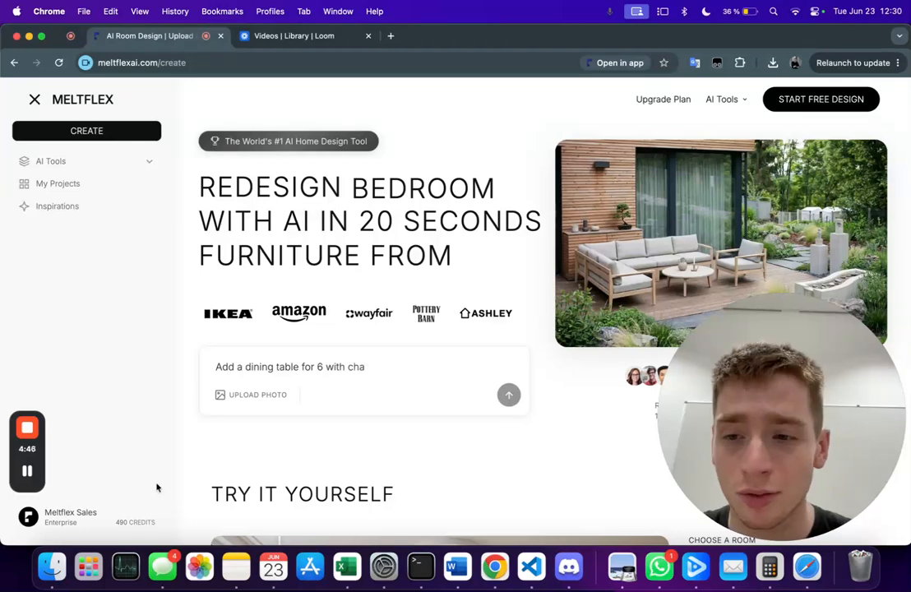
- Upload the room photo emptyroom.jpg from the Downloads folder to start a new design
{"action": "left_click", "coordinate": [51, 566]}
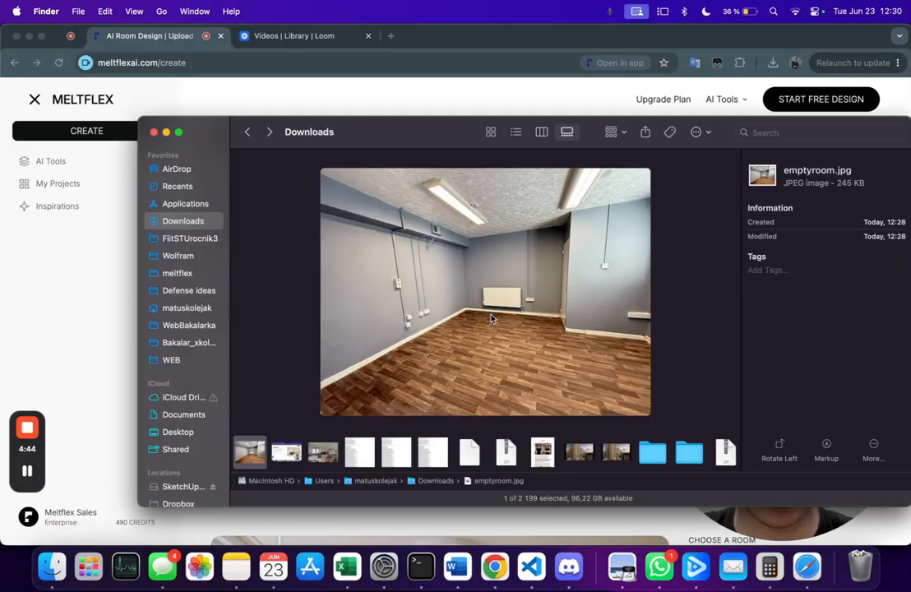
{"action": "left_click", "coordinate": [408, 98]}
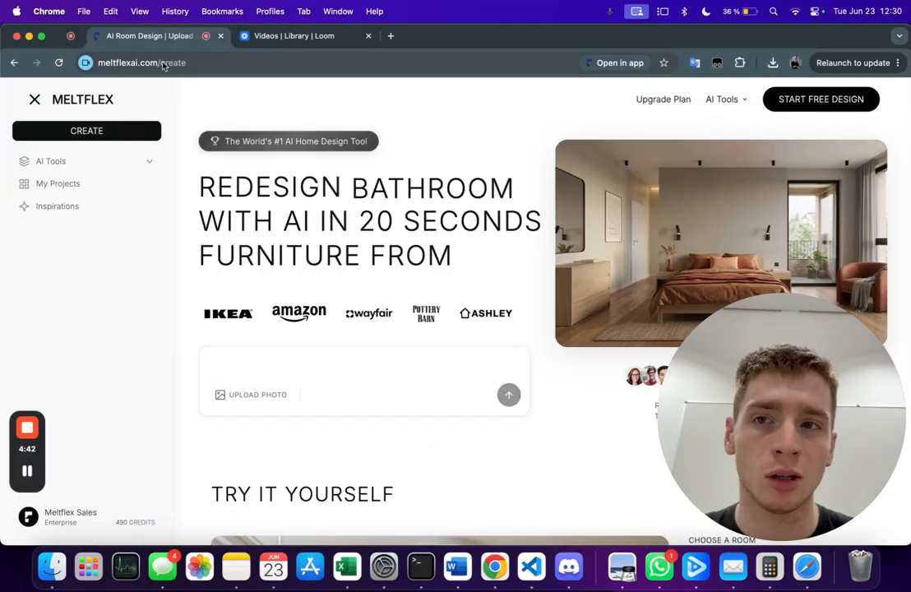
{"action": "left_click", "coordinate": [35, 101]}
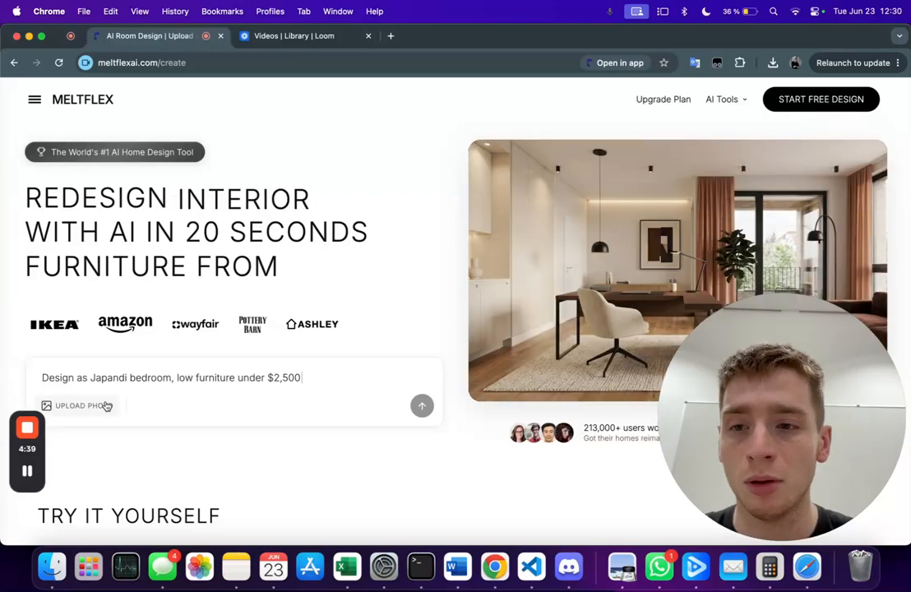
{"action": "left_click", "coordinate": [107, 407]}
{"action": "left_click", "coordinate": [334, 141]}
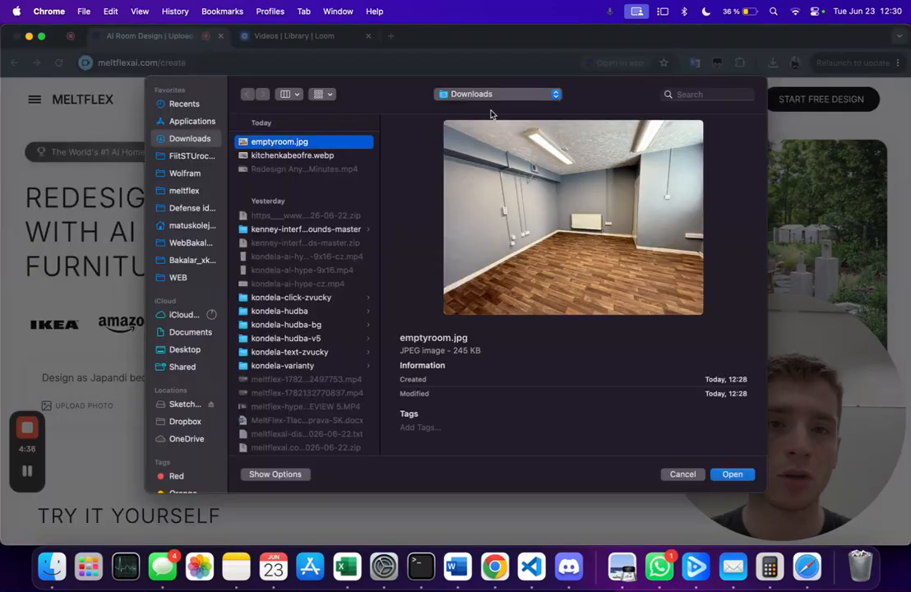
{"action": "key", "text": "Return"}
- Start an AI interior design with Kids Room as the room type and show all available styles
{"action": "left_click_drag", "start_coordinate": [863, 422], "coordinate": [228, 247]}
{"action": "left_click", "coordinate": [769, 237]}
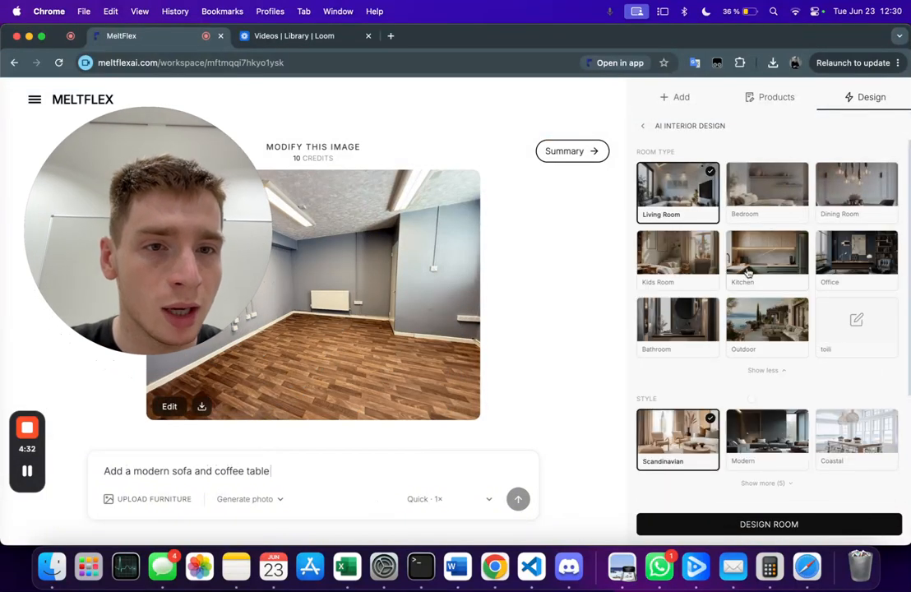
{"action": "left_click", "coordinate": [678, 253]}
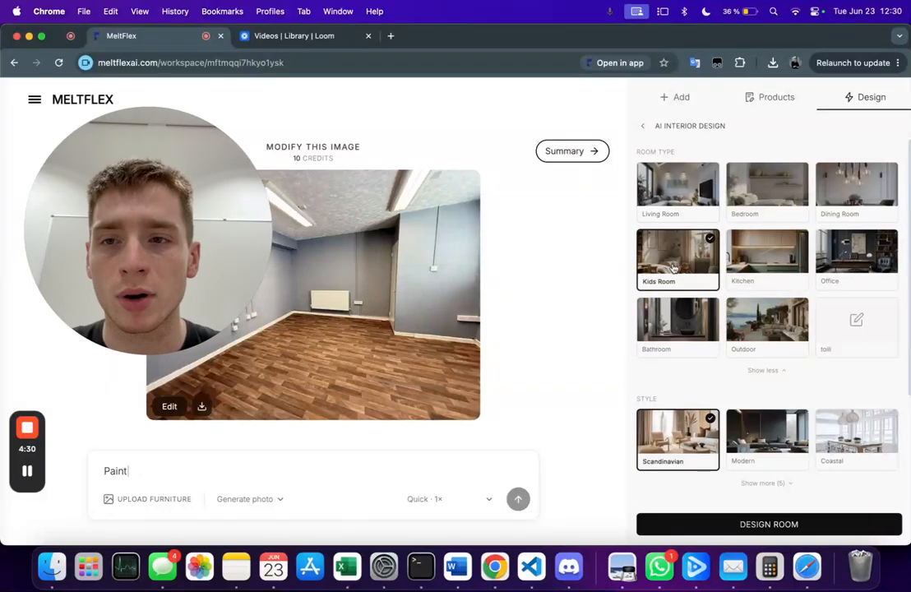
{"action": "scroll", "coordinate": [773, 431], "scroll_direction": "down", "scroll_amount": 3}
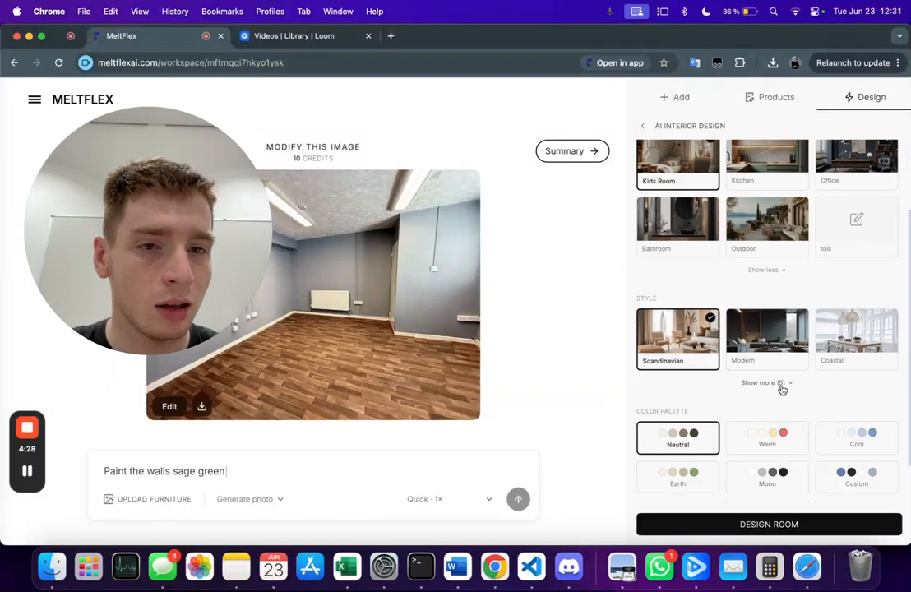
{"action": "left_click", "coordinate": [782, 382]}
{"action": "scroll", "coordinate": [812, 386], "scroll_direction": "down", "scroll_amount": 3}
{"action": "scroll", "coordinate": [740, 391], "scroll_direction": "down", "scroll_amount": 2}
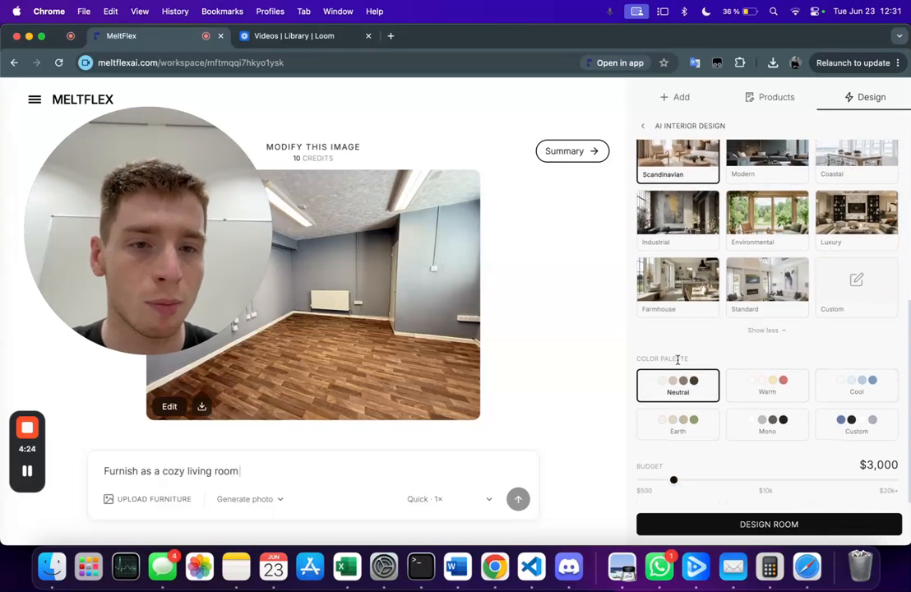
- Choose the Custom colour palette and adjust its swatches to blue, mid grey, near-white and light grey #E0E0E2
{"action": "left_click", "coordinate": [848, 423]}
{"action": "scroll", "coordinate": [802, 407], "scroll_direction": "down", "scroll_amount": 1}
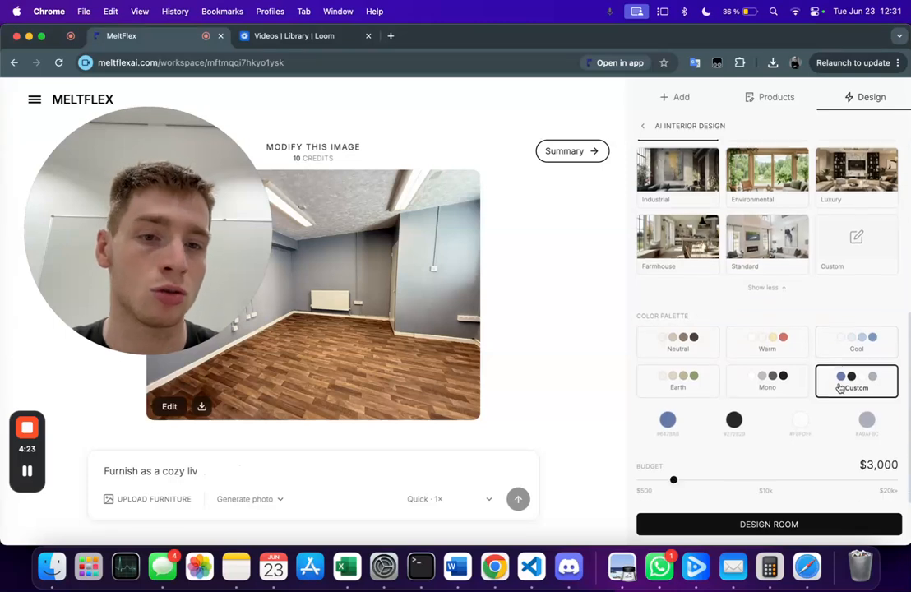
{"action": "left_click", "coordinate": [669, 417]}
{"action": "scroll", "coordinate": [723, 463], "scroll_direction": "down", "scroll_amount": 3}
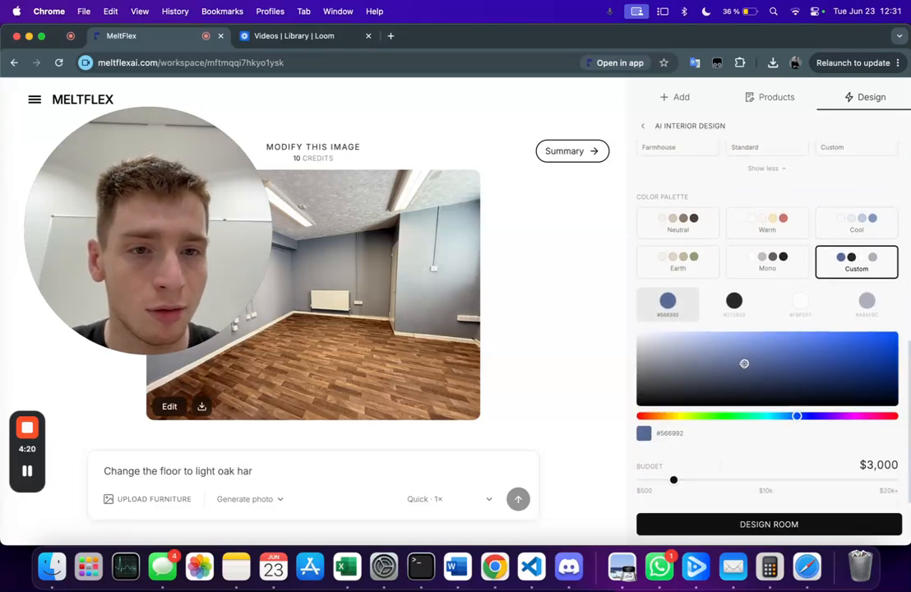
{"action": "left_click", "coordinate": [734, 300]}
{"action": "left_click", "coordinate": [660, 372]}
{"action": "left_click_drag", "start_coordinate": [661, 373], "coordinate": [640, 340]}
{"action": "left_click", "coordinate": [794, 311]}
{"action": "left_click", "coordinate": [860, 307]}
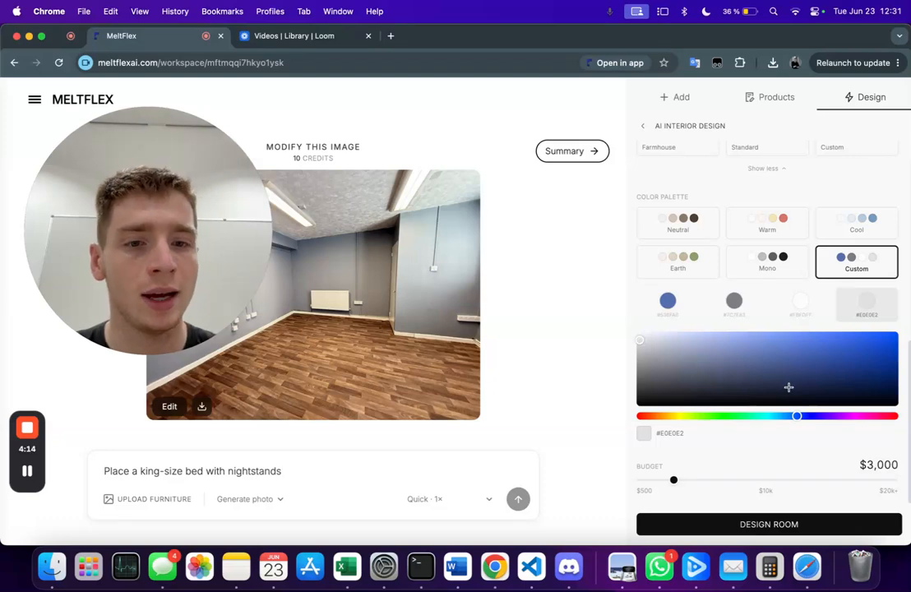
- Set the budget to $9,500 and the batch to 3×, and generate the room designs
{"action": "left_click_drag", "start_coordinate": [673, 480], "coordinate": [758, 481]}
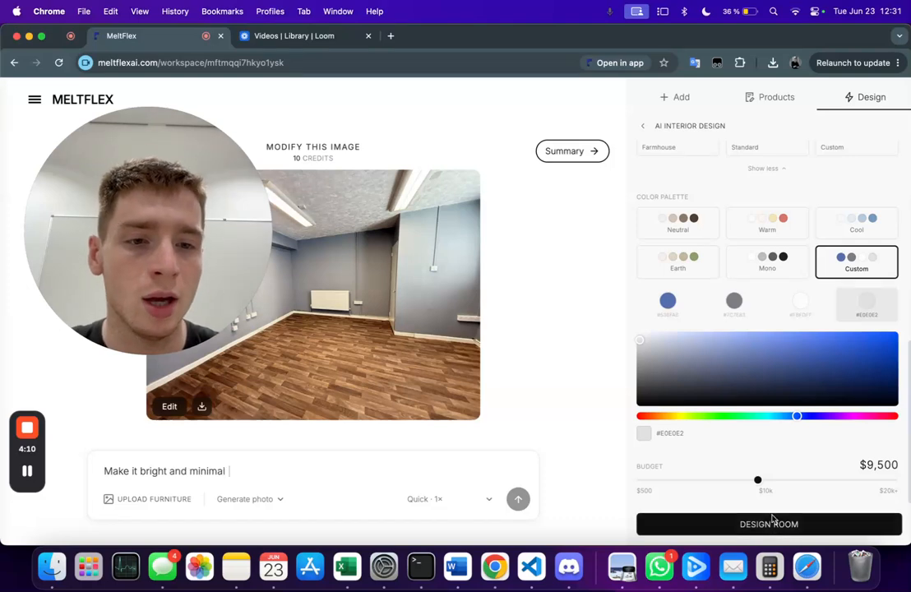
{"action": "left_click", "coordinate": [427, 499]}
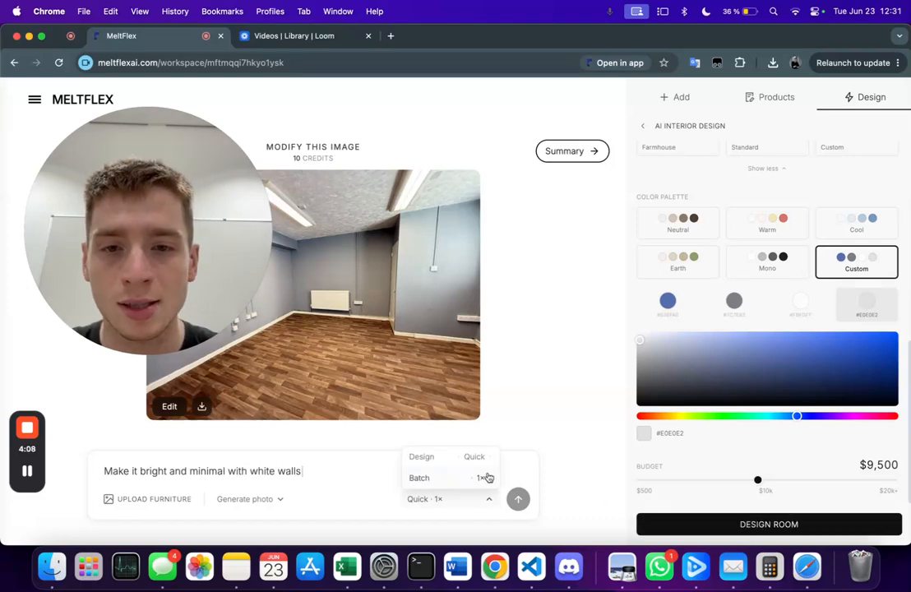
{"action": "left_click", "coordinate": [490, 482]}
{"action": "left_click", "coordinate": [491, 482]}
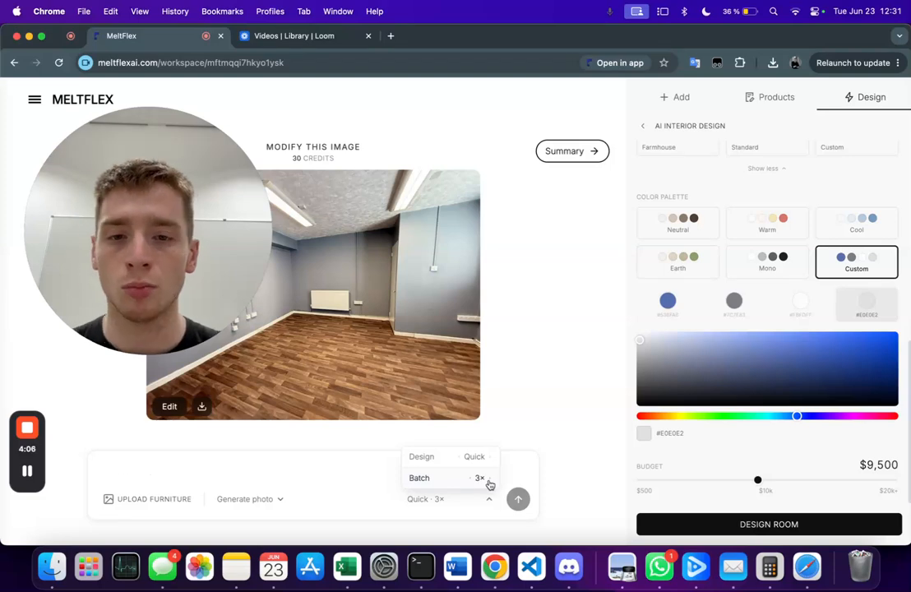
{"action": "left_click", "coordinate": [727, 527]}
{"action": "left_click_drag", "start_coordinate": [236, 264], "coordinate": [864, 281]}
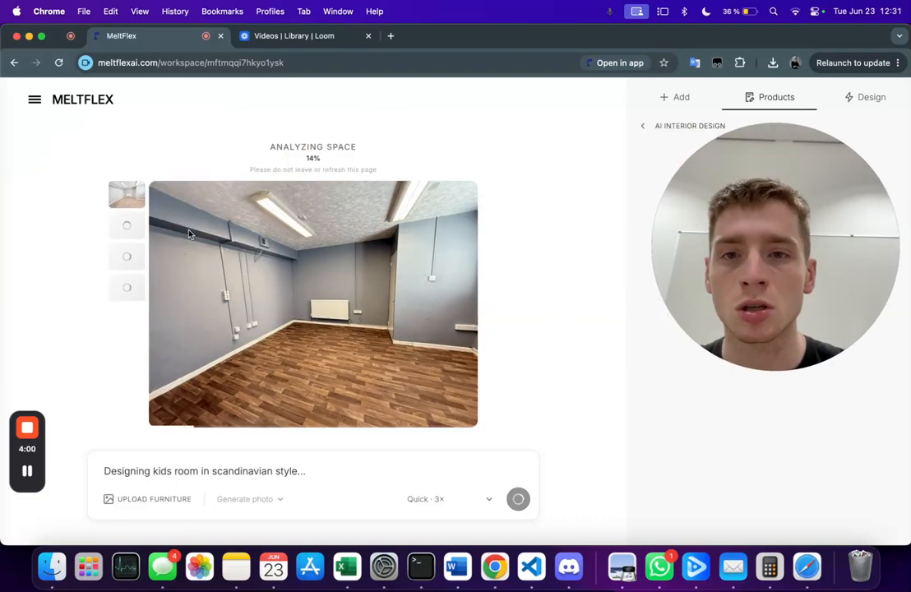
{"action": "mouse_move", "coordinate": [27, 470]}
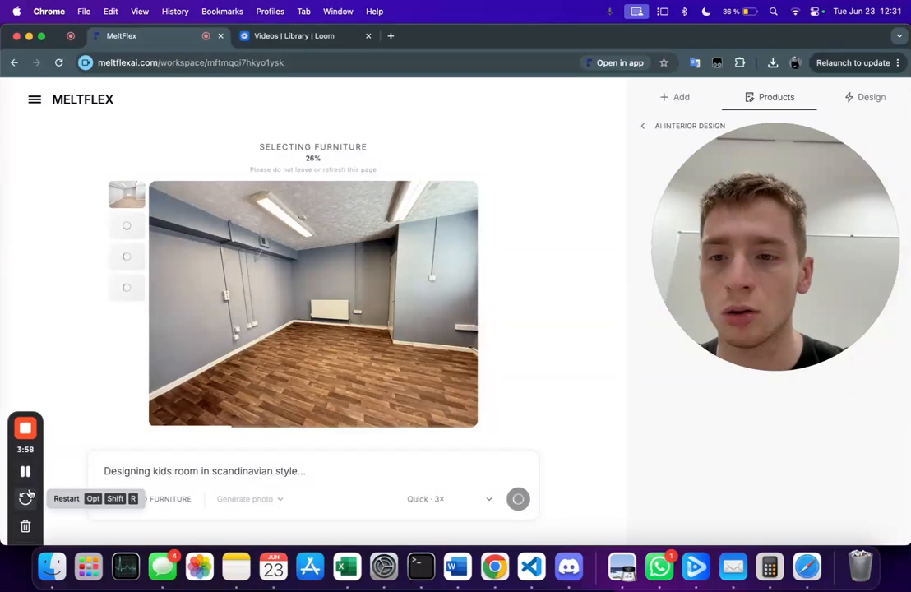
{"action": "left_click_drag", "start_coordinate": [812, 236], "coordinate": [812, 226]}
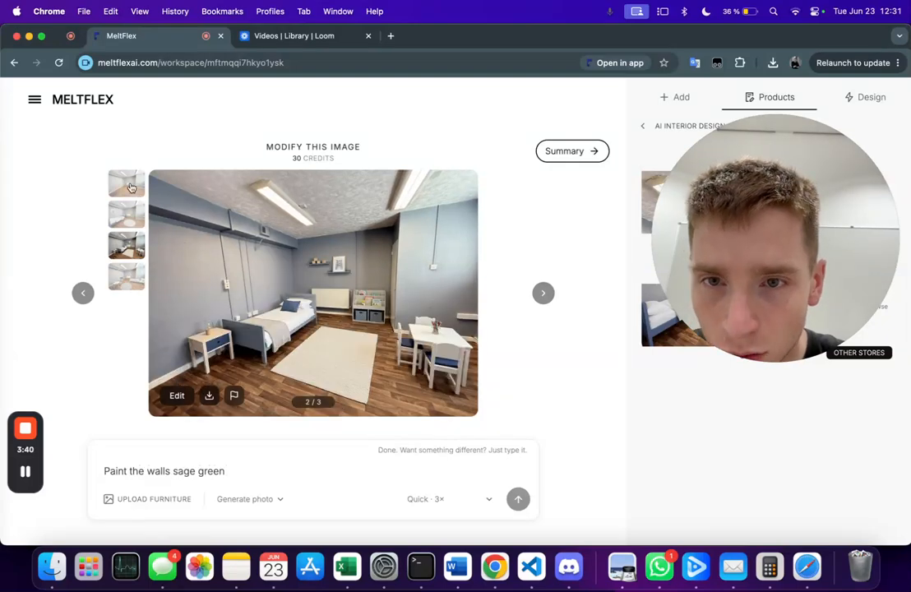
- Compare the original photo with the generated kids room designs at full size
{"action": "left_click", "coordinate": [249, 255]}
{"action": "left_click_drag", "start_coordinate": [803, 212], "coordinate": [138, 149]}
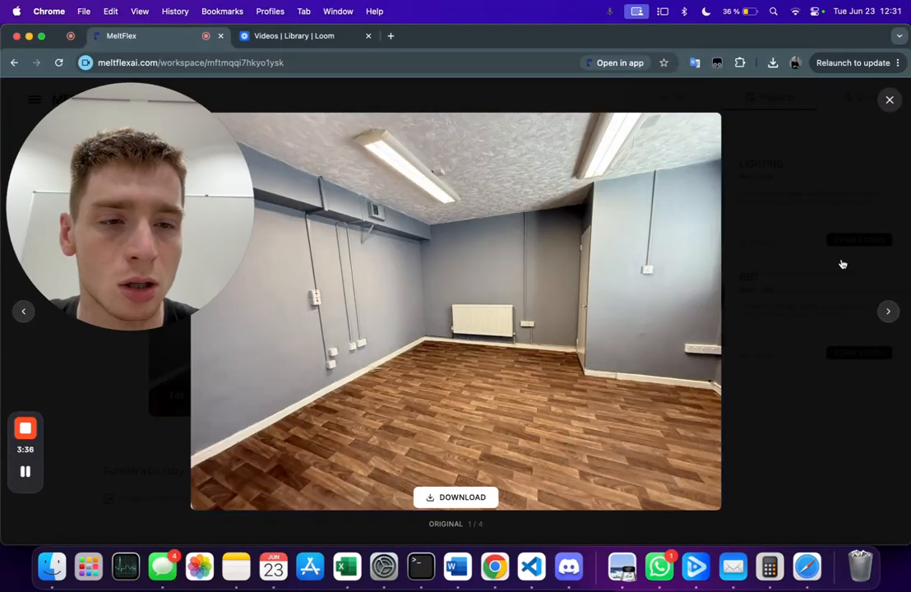
{"action": "left_click", "coordinate": [889, 311]}
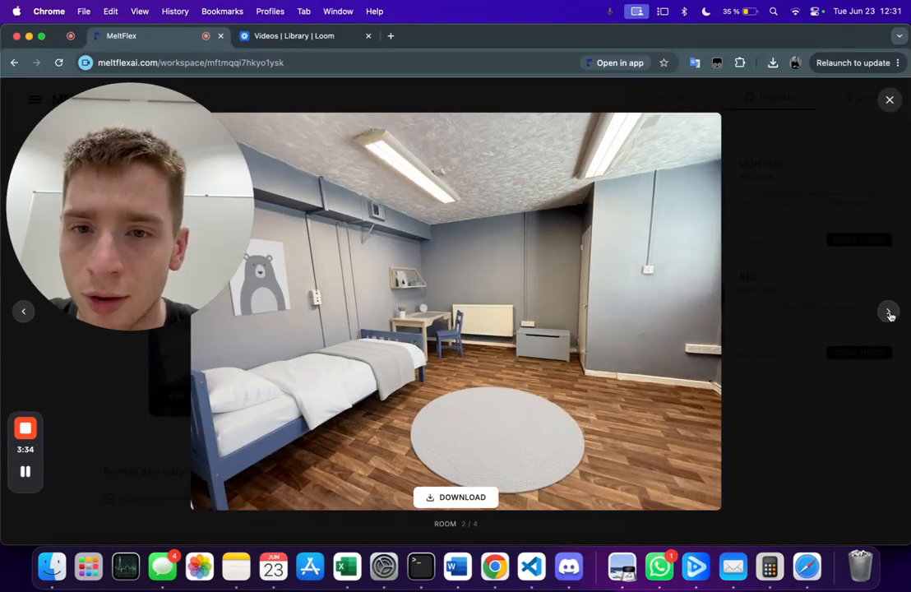
{"action": "left_click", "coordinate": [889, 312]}
{"action": "left_click", "coordinate": [889, 314]}
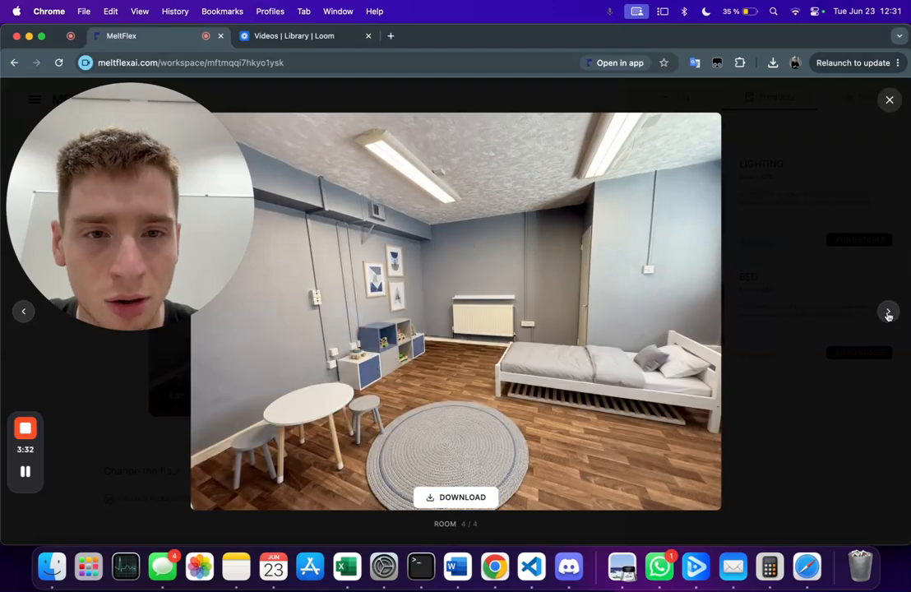
{"action": "left_click", "coordinate": [883, 311]}
{"action": "left_click", "coordinate": [807, 219]}
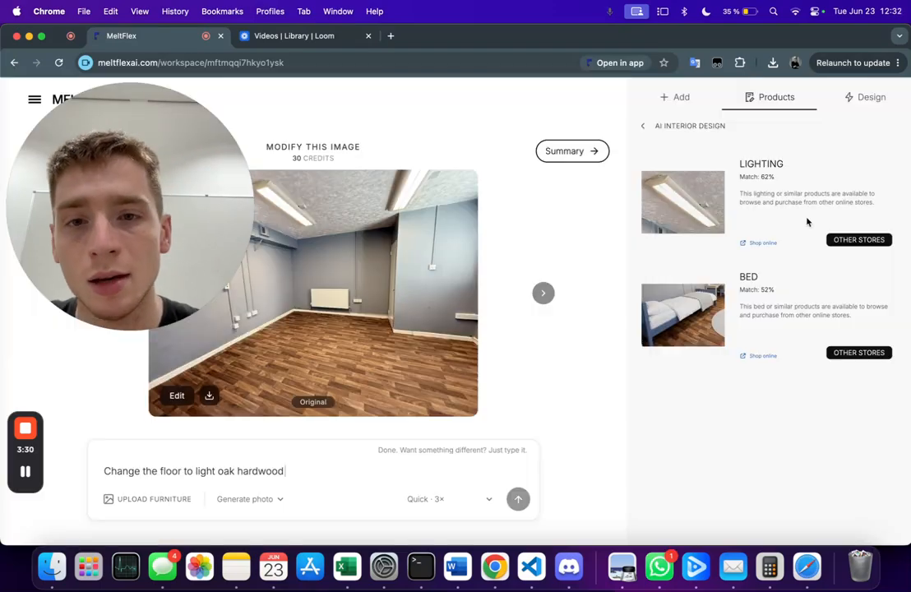
{"action": "left_click_drag", "start_coordinate": [179, 238], "coordinate": [792, 237]}
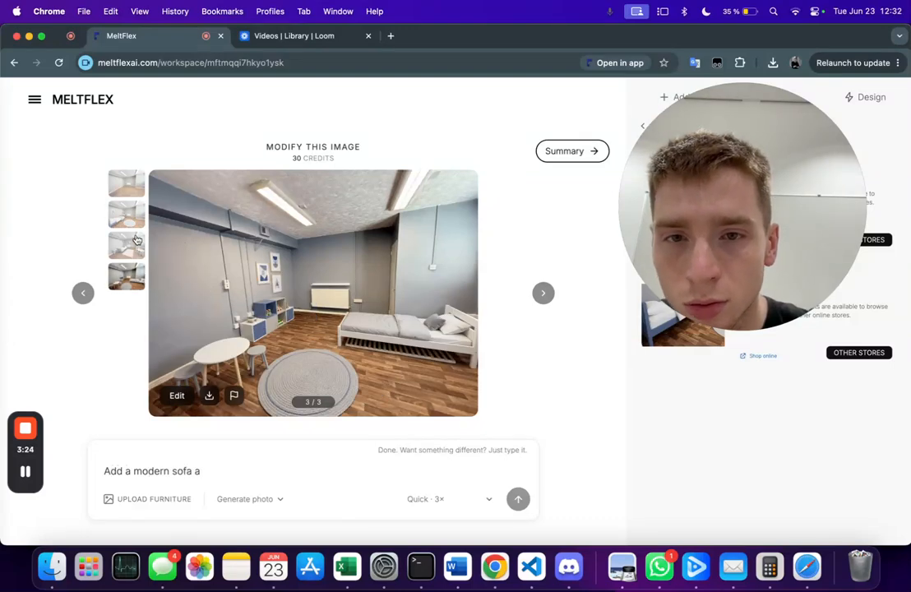
- Generate new versions of the first kids room design with a prompt asking for another bed for the daughter, in pink
{"action": "left_click", "coordinate": [312, 472]}
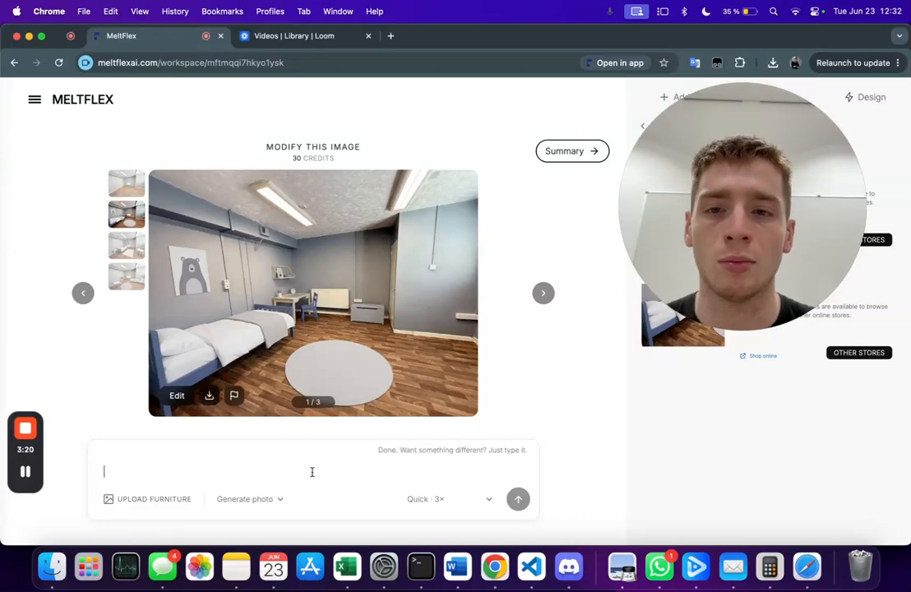
{"action": "type", "text": "i want"}
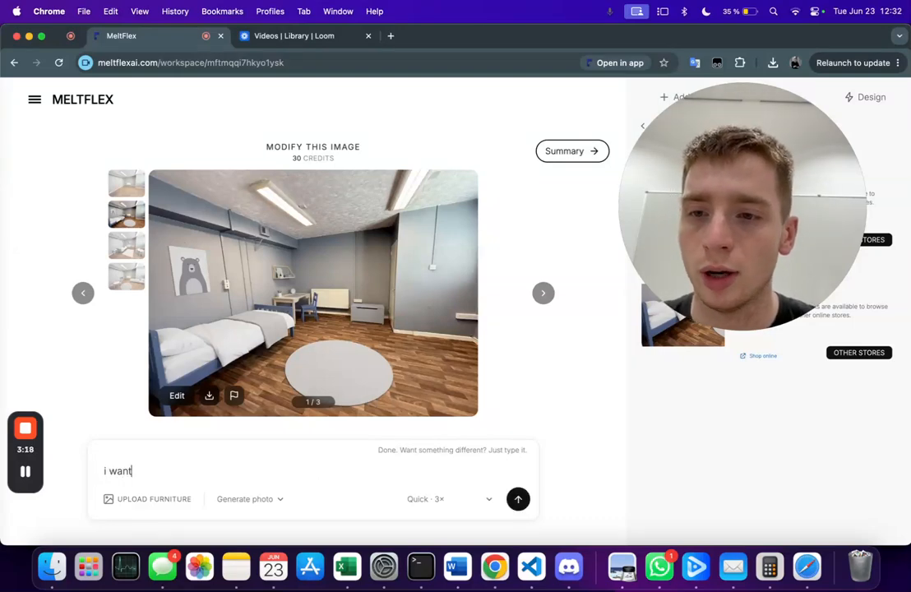
{"action": "type", "text": " to add another bed for dughte"}
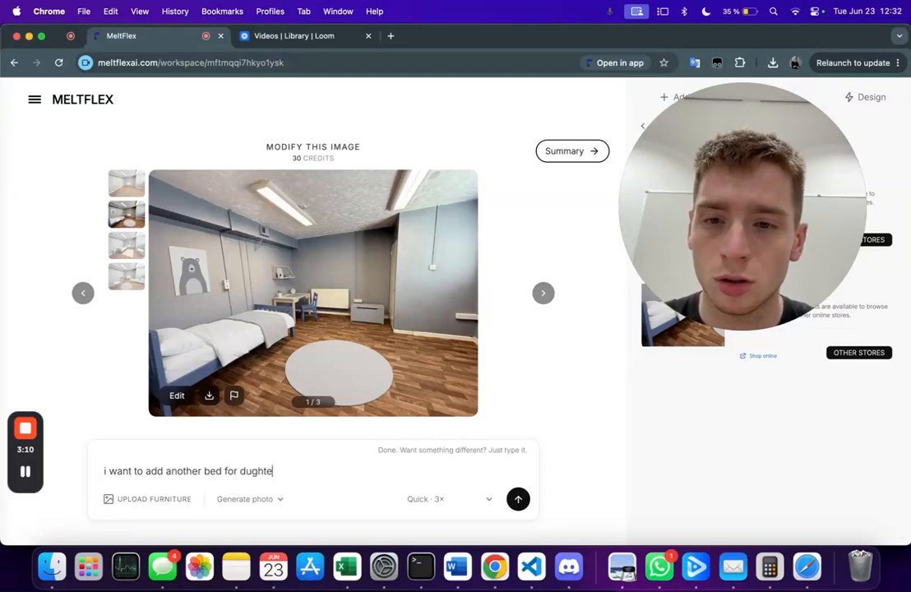
{"action": "type", "text": "s ho"}
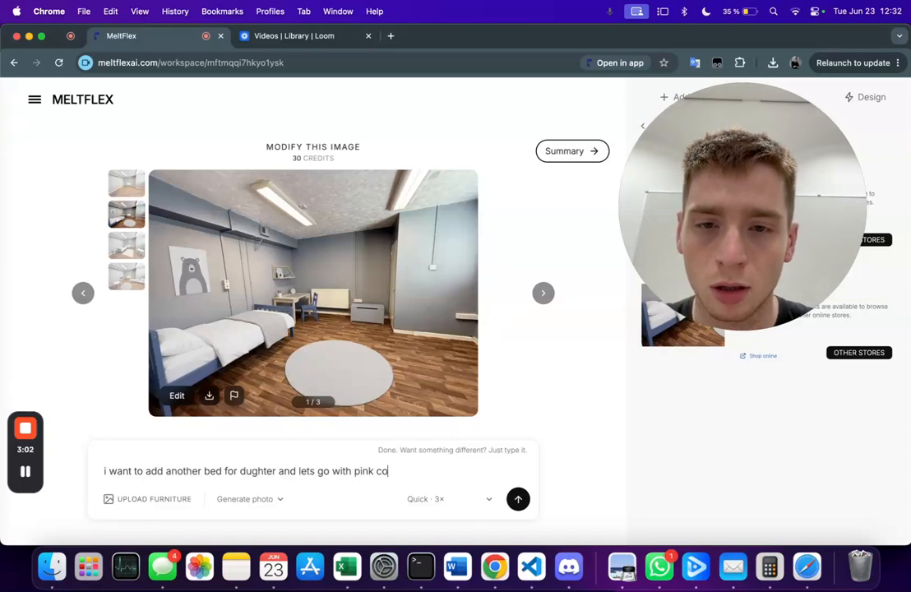
{"action": "left_click", "coordinate": [526, 501]}
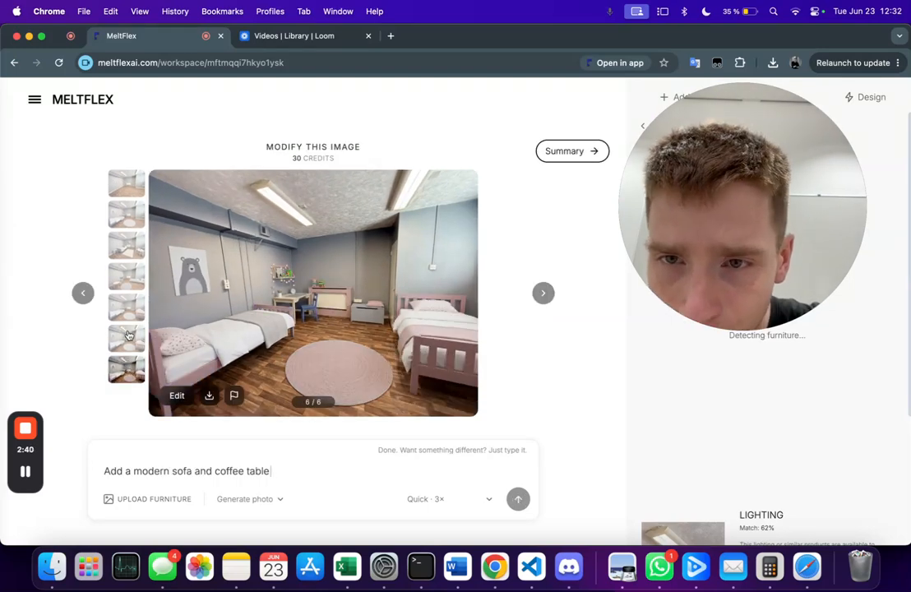
- Select the new version with one blue and one pink bed and check it at full size
{"action": "left_click", "coordinate": [126, 306]}
{"action": "left_click", "coordinate": [322, 338]}
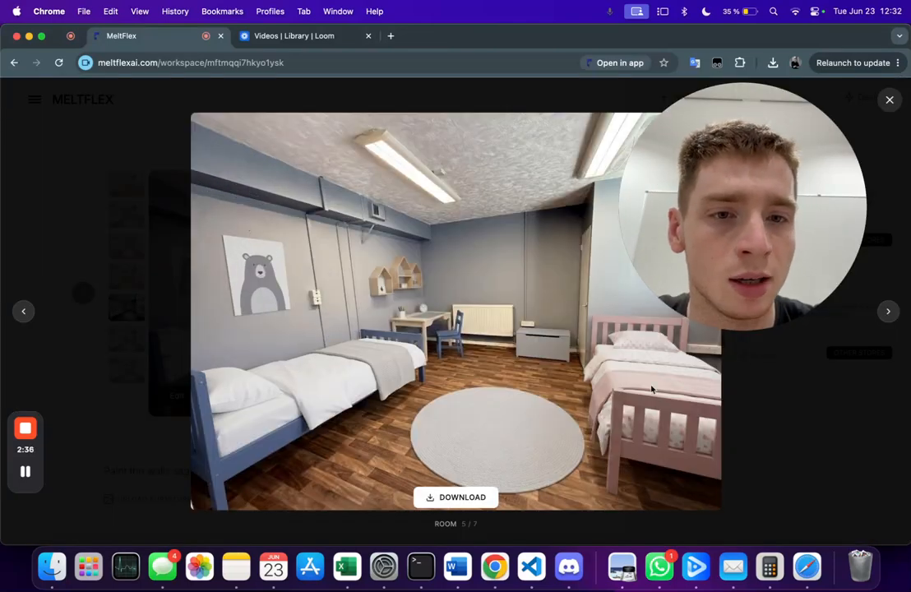
{"action": "left_click", "coordinate": [804, 392]}
- Generate a 2× batch with the prompt "change the walls to white also the floor to some modern texture of floor"
{"action": "left_click", "coordinate": [309, 455]}
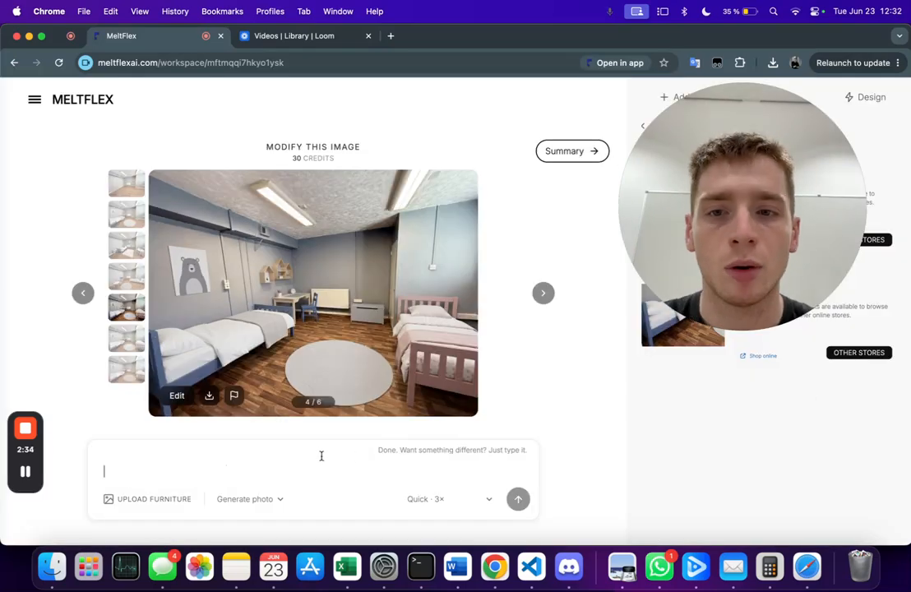
{"action": "type", "text": "change"}
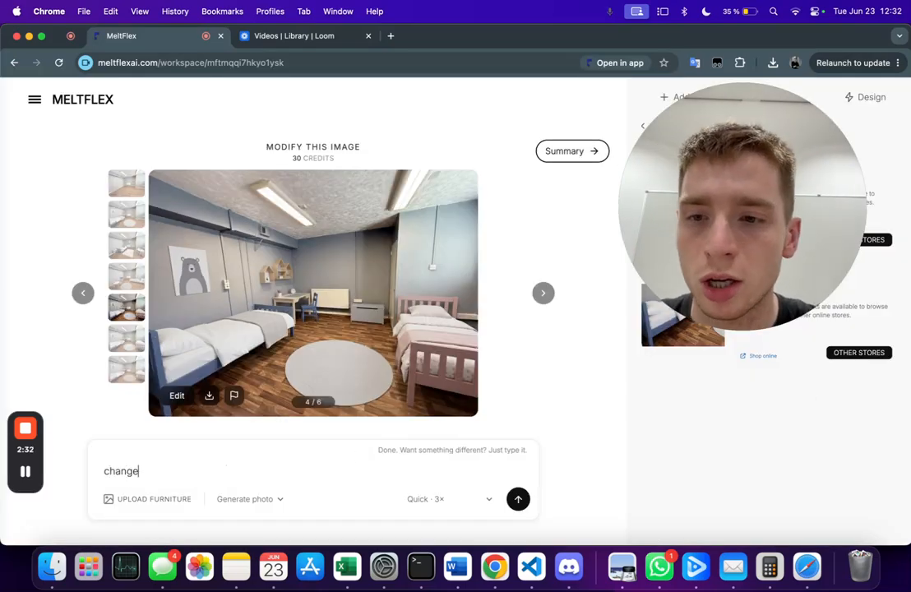
{"action": "type", "text": " the walls to white also the fl"}
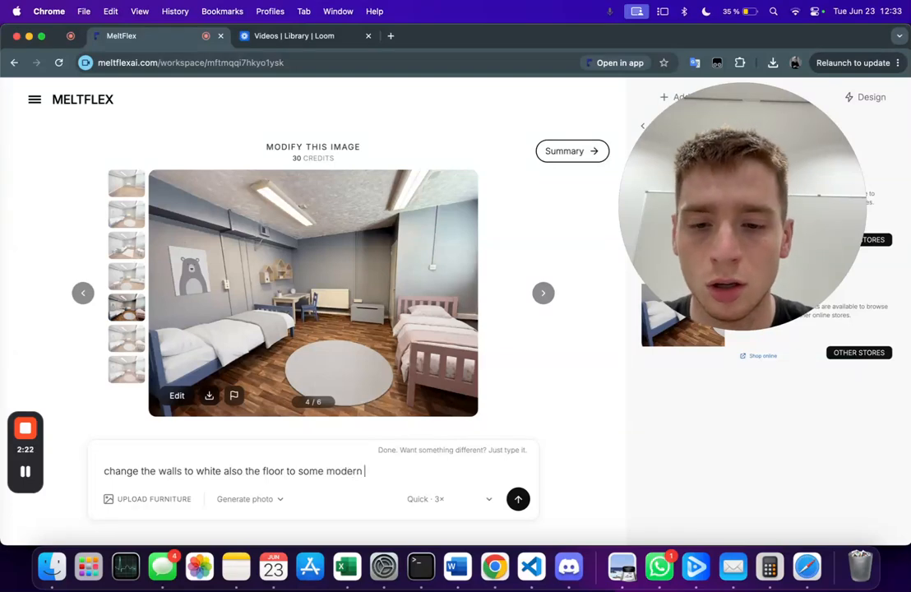
{"action": "type", "text": "oor"}
{"action": "left_click", "coordinate": [473, 494]}
{"action": "left_click", "coordinate": [489, 480]}
{"action": "left_click", "coordinate": [491, 482]}
{"action": "left_click", "coordinate": [518, 498]}
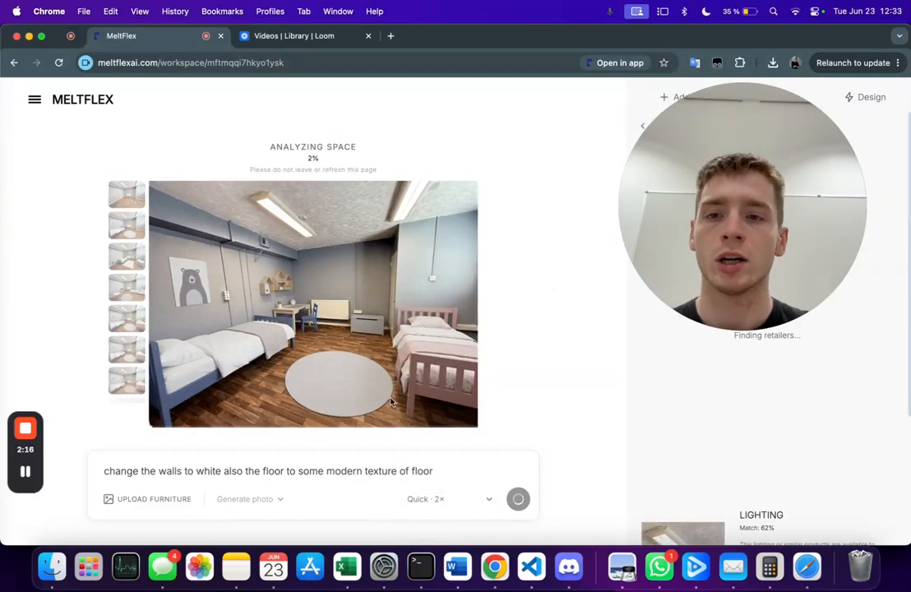
- Browse the white-walled results and examine the last one at full size
{"action": "scroll", "coordinate": [133, 384], "scroll_direction": "down", "scroll_amount": 3}
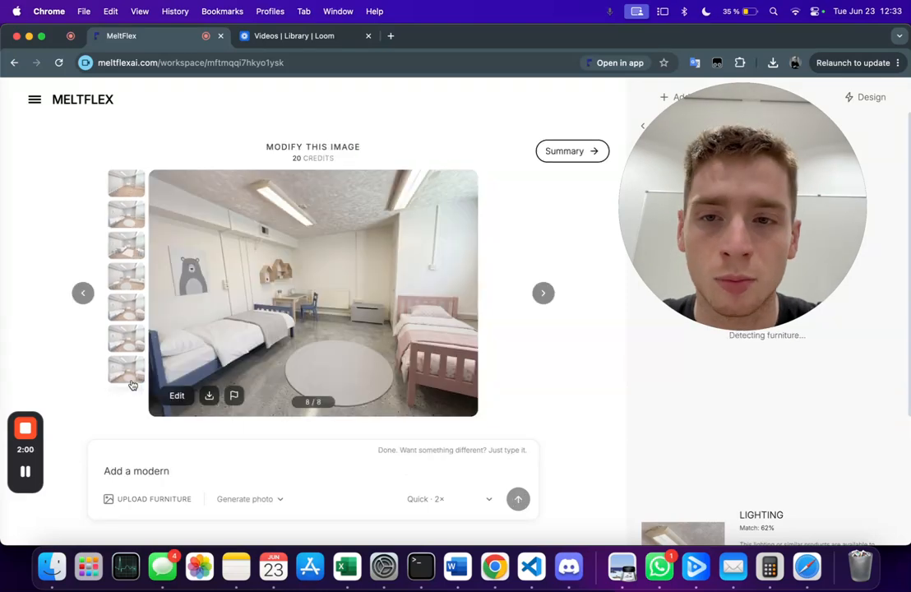
{"action": "scroll", "coordinate": [128, 336], "scroll_direction": "down", "scroll_amount": 1}
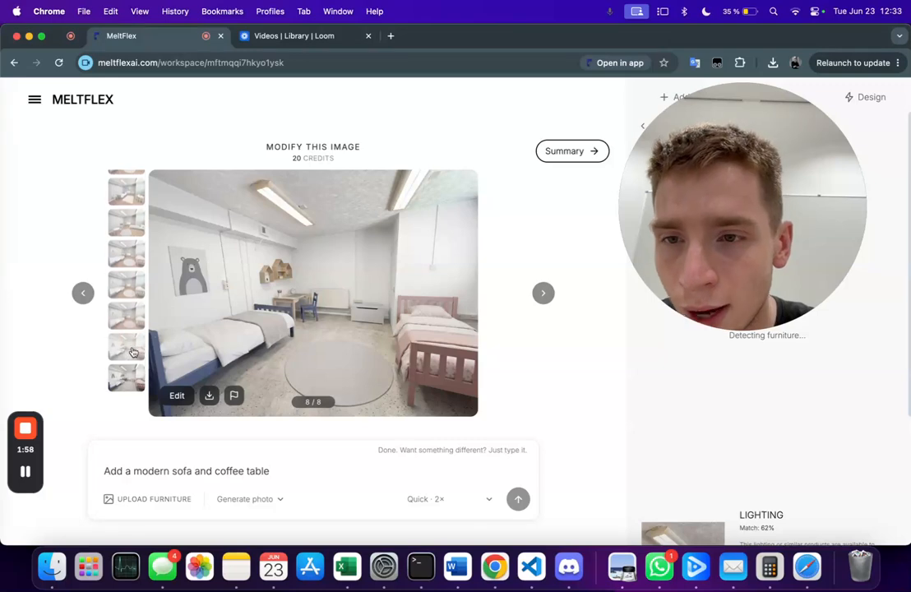
{"action": "left_click", "coordinate": [130, 350]}
{"action": "left_click", "coordinate": [288, 360]}
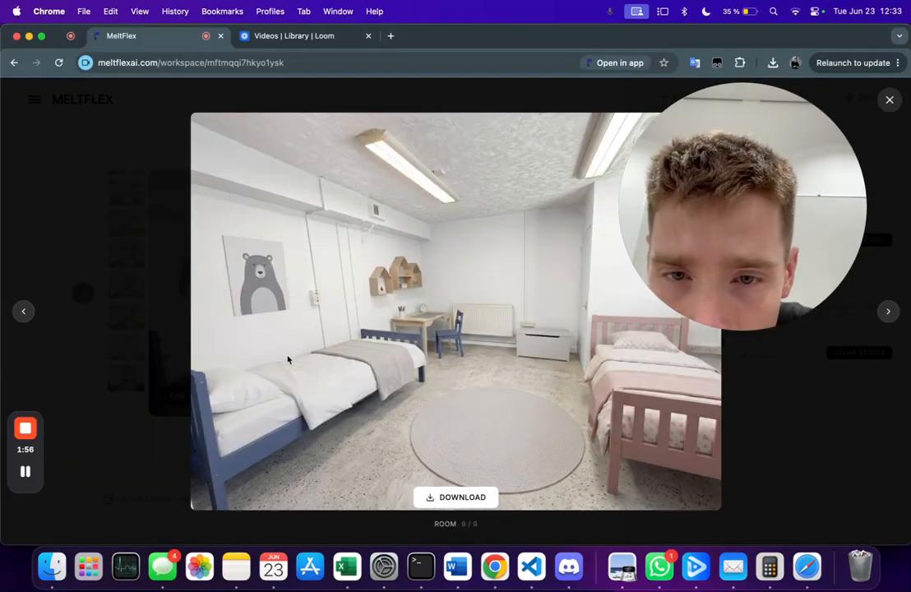
- Enter the prompt "lets go with a wooden floor for kids room also change to rug to some city rug with roads and so on"
{"action": "left_click", "coordinate": [731, 433]}
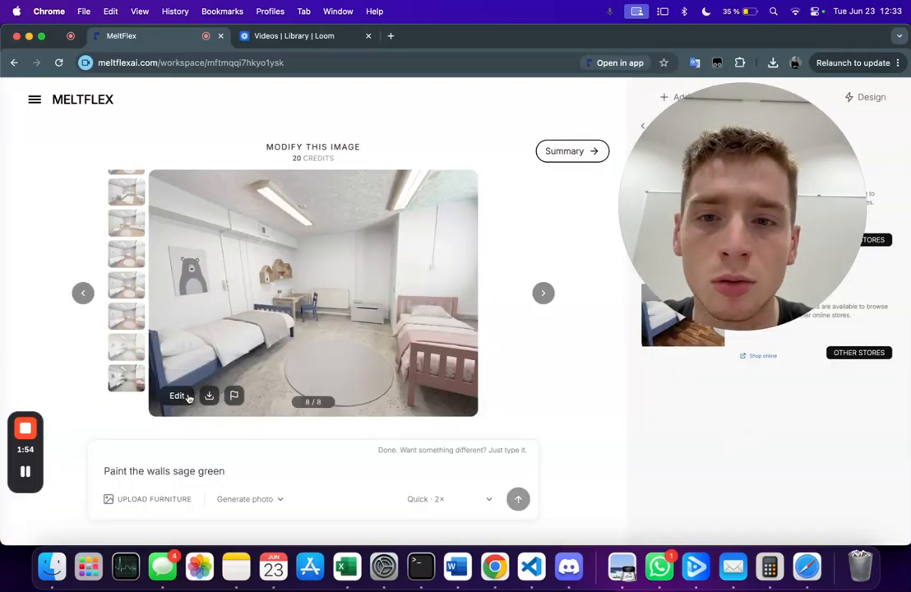
{"action": "left_click", "coordinate": [317, 474]}
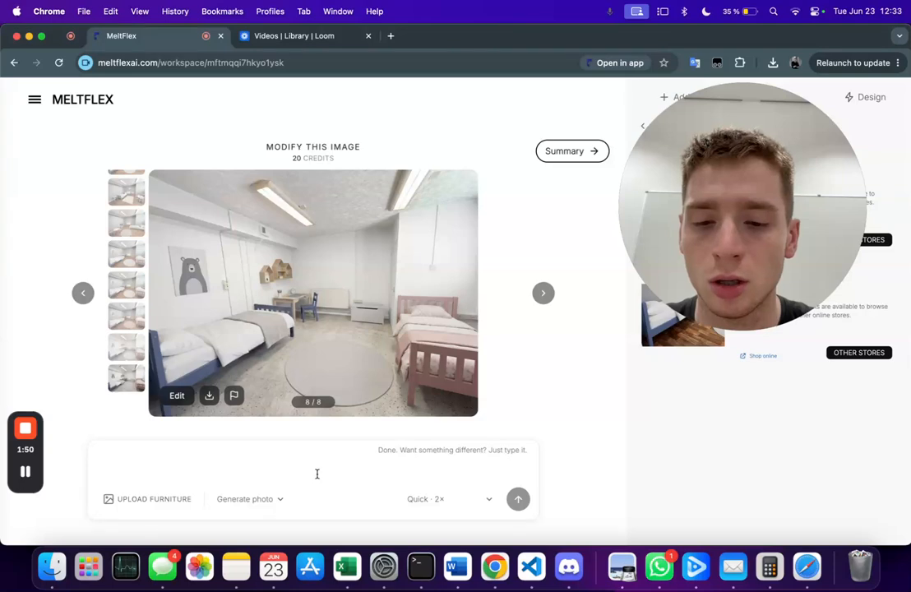
{"action": "type", "text": "lets go with a wooden floor for"}
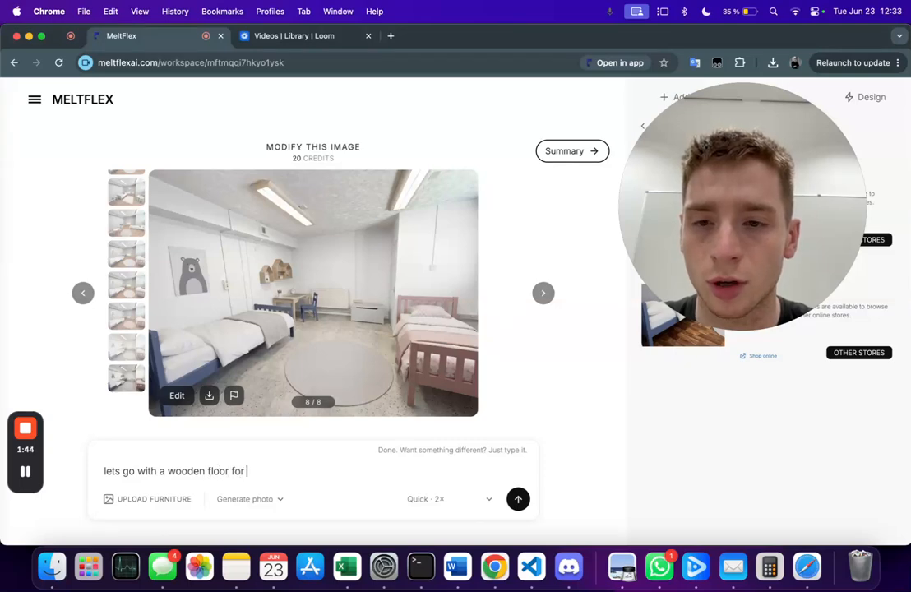
{"action": "type", "text": "kids room a"}
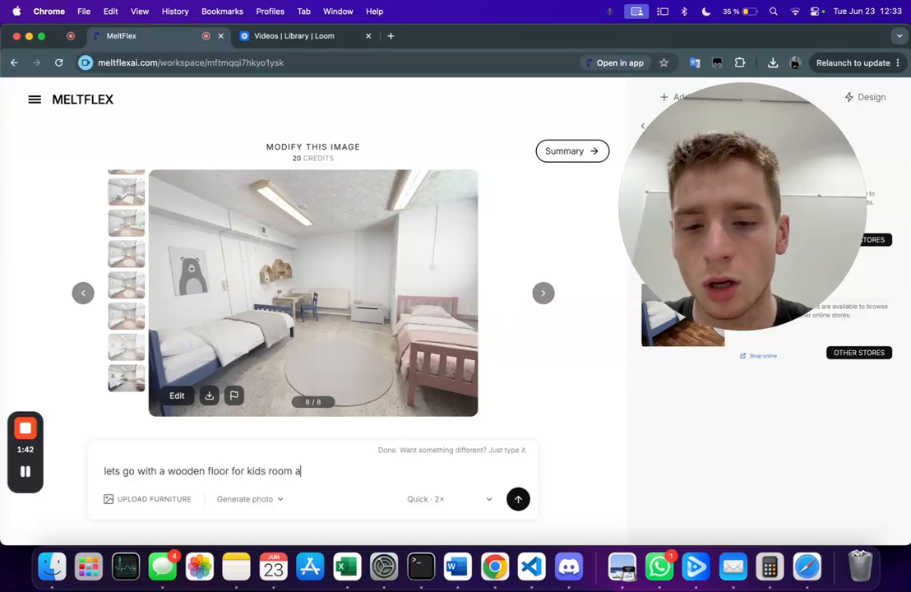
{"action": "type", "text": "lso change to"}
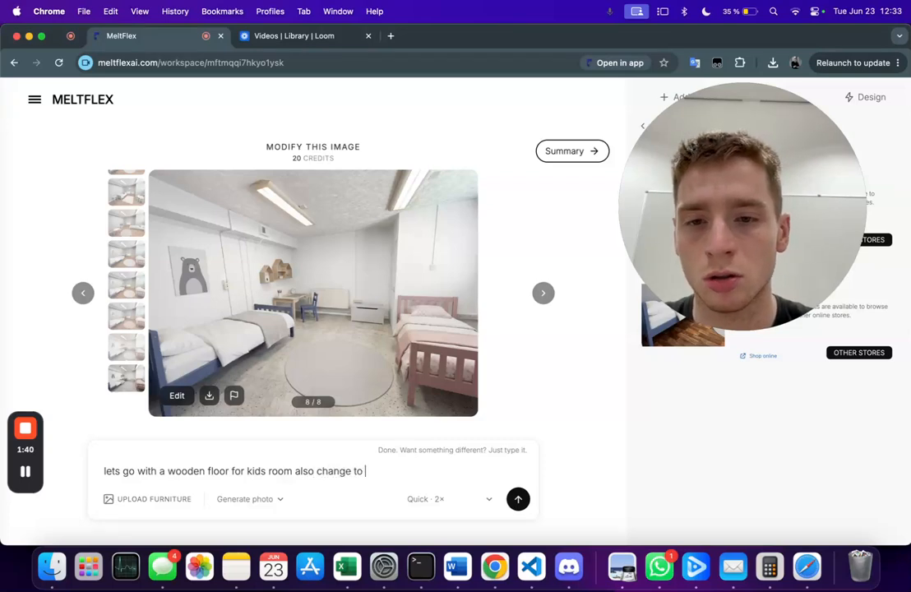
{"action": "type", "text": " rug "}
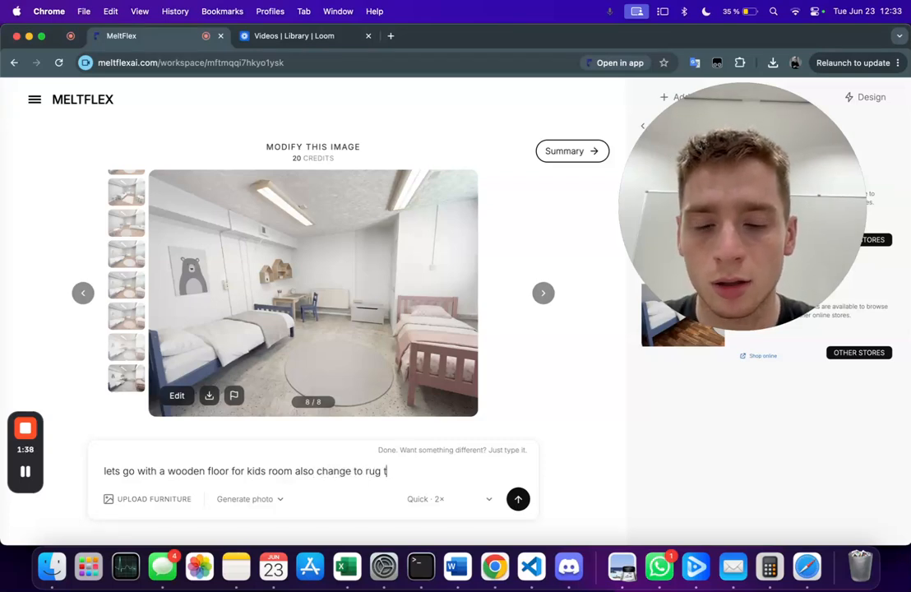
{"action": "type", "text": "to some city rug with road"}
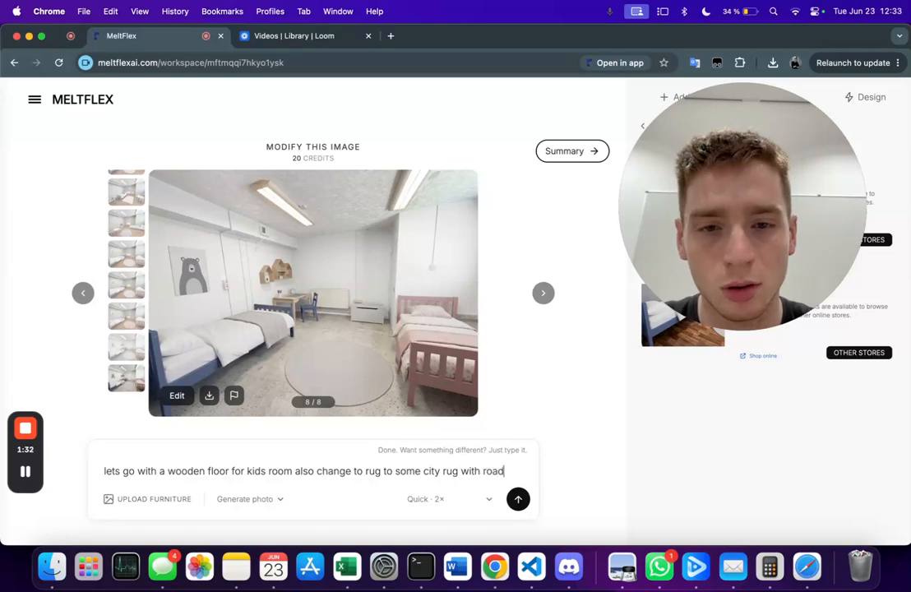
{"action": "type", "text": "nd so on"}
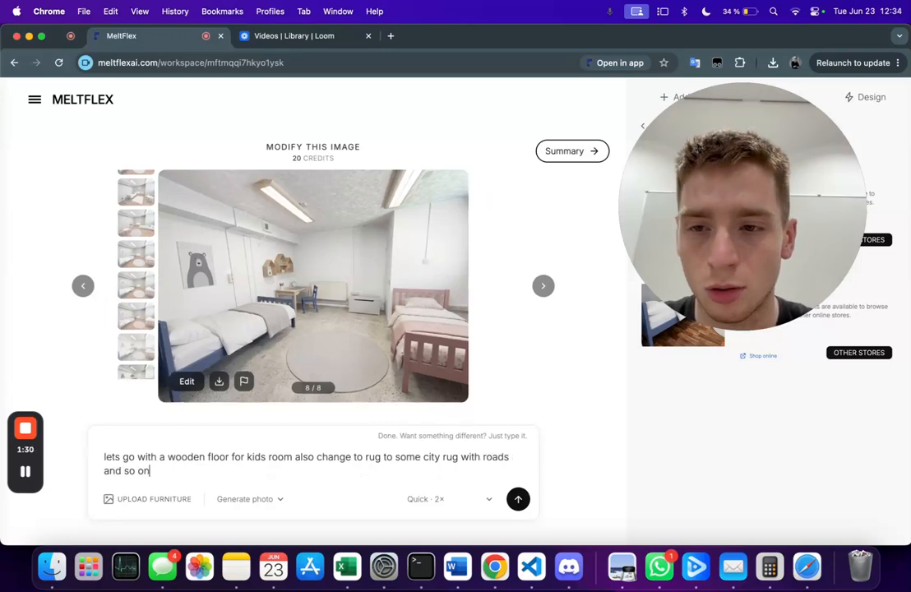
- Set the quick batch size to 3× and generate the wooden-floor, city-rug versions
{"action": "left_click", "coordinate": [487, 500]}
{"action": "left_click", "coordinate": [479, 478]}
{"action": "left_click", "coordinate": [518, 500]}
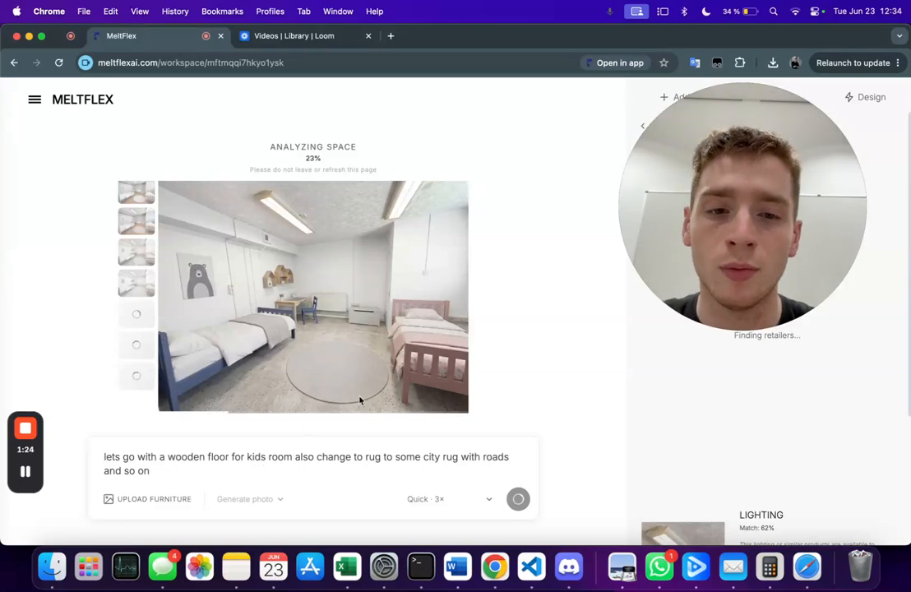
- Look up the blue bed from the matched products in other stores and browse the visually similar beds
{"action": "left_click_drag", "start_coordinate": [642, 240], "coordinate": [148, 269]}
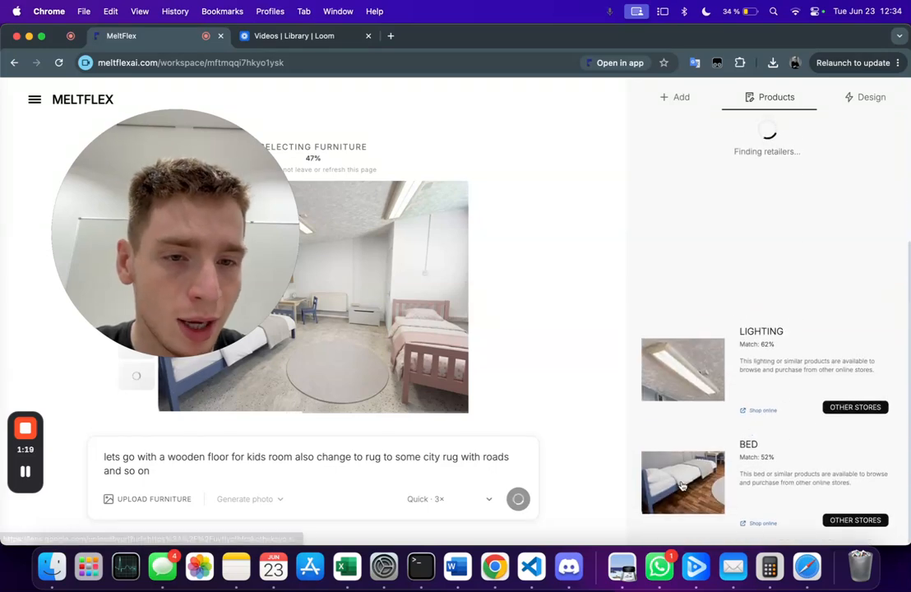
{"action": "left_click_drag", "start_coordinate": [287, 308], "coordinate": [241, 491]}
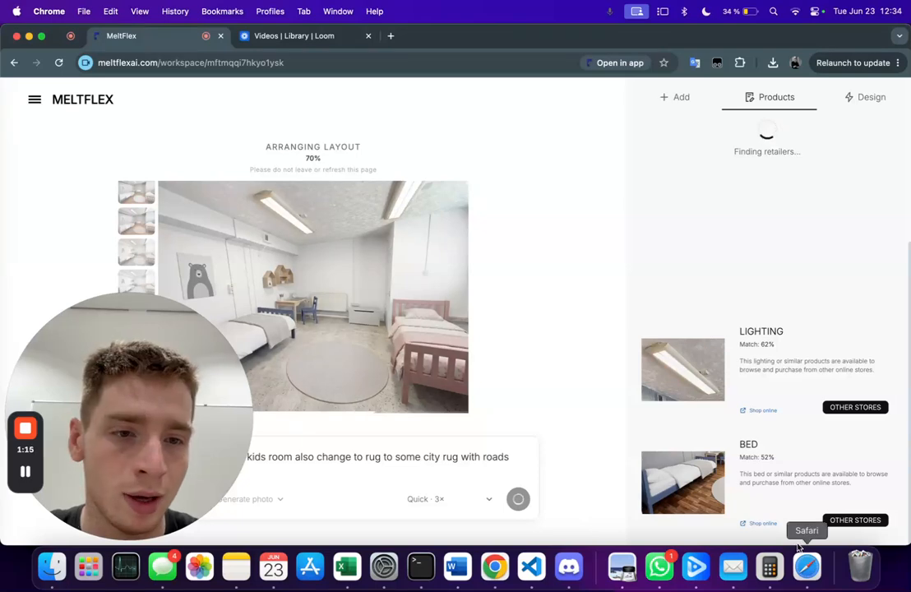
{"action": "left_click", "coordinate": [855, 519]}
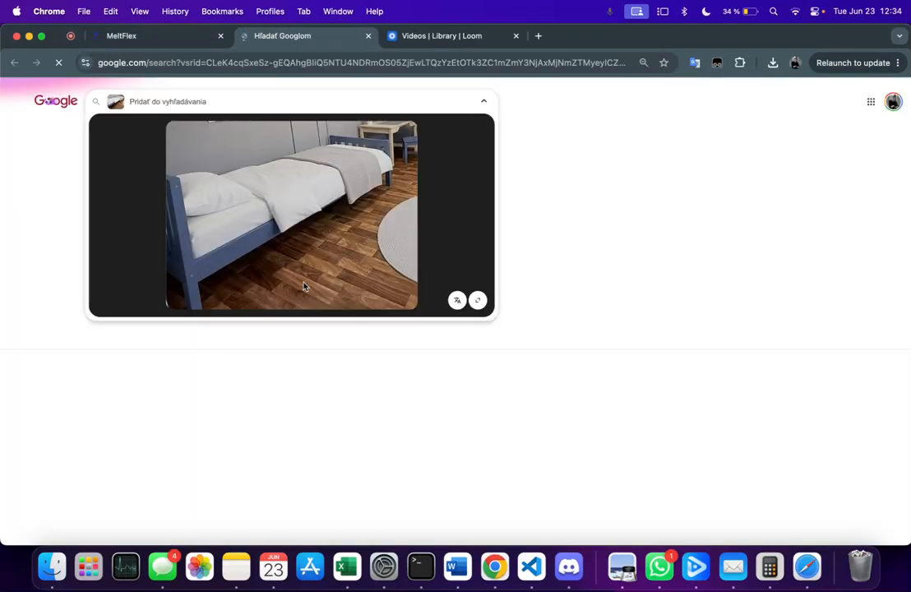
{"action": "scroll", "coordinate": [377, 431], "scroll_direction": "down", "scroll_amount": 5}
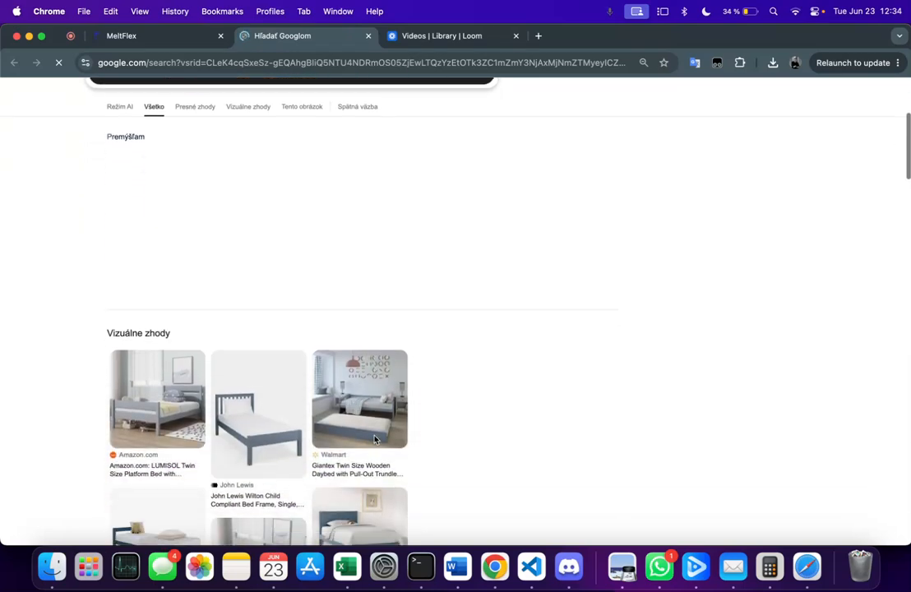
{"action": "scroll", "coordinate": [374, 441], "scroll_direction": "down", "scroll_amount": 3}
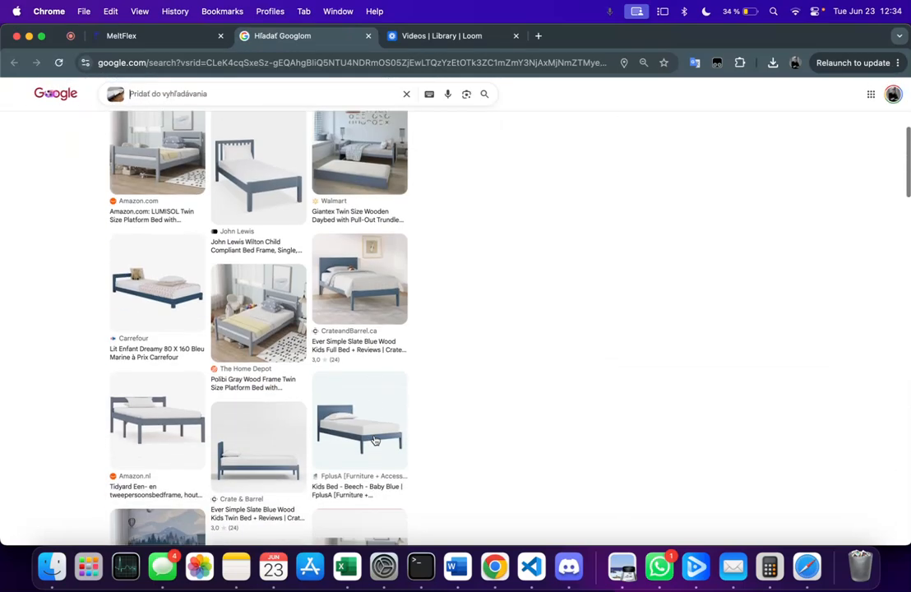
{"action": "scroll", "coordinate": [186, 397], "scroll_direction": "down", "scroll_amount": 6}
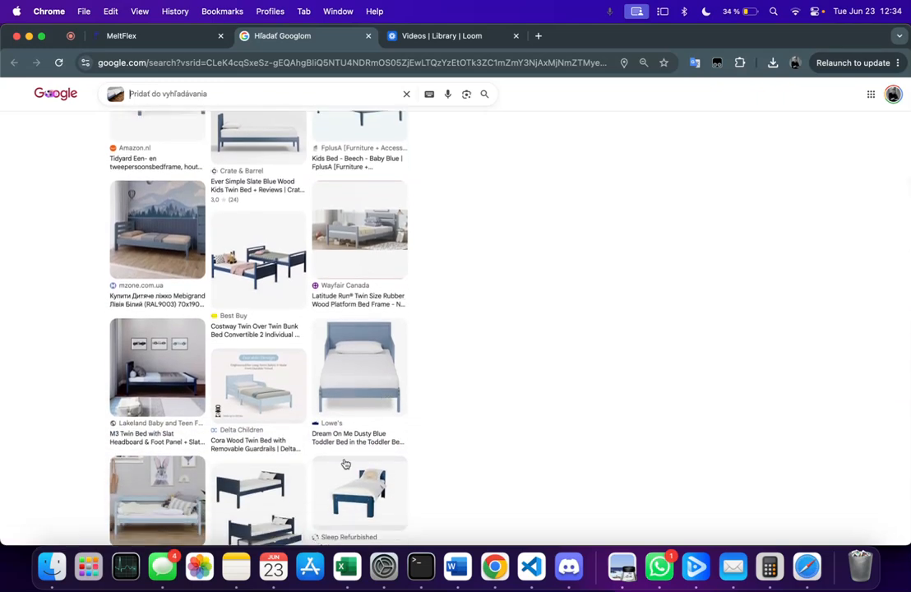
{"action": "scroll", "coordinate": [346, 464], "scroll_direction": "down", "scroll_amount": 7}
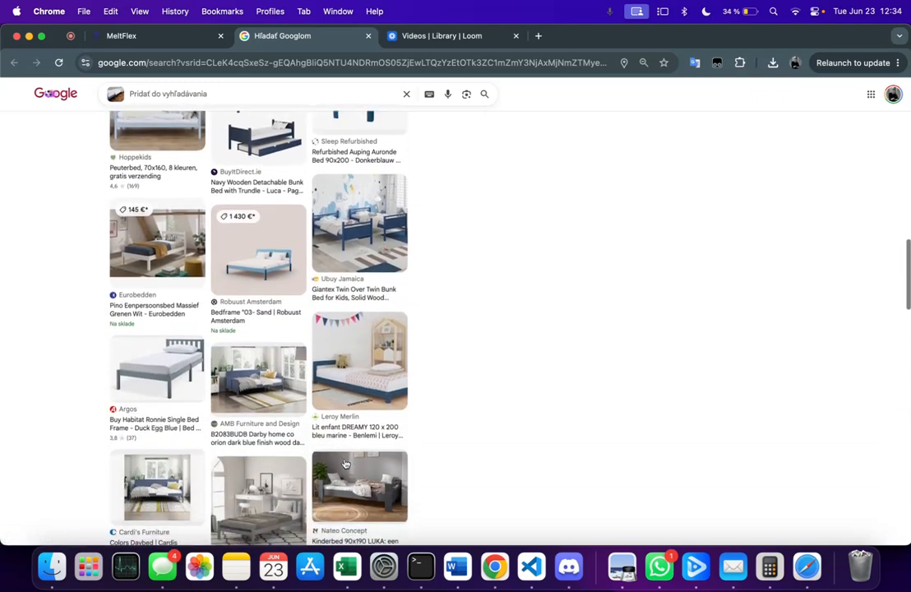
{"action": "scroll", "coordinate": [346, 464], "scroll_direction": "down", "scroll_amount": 6}
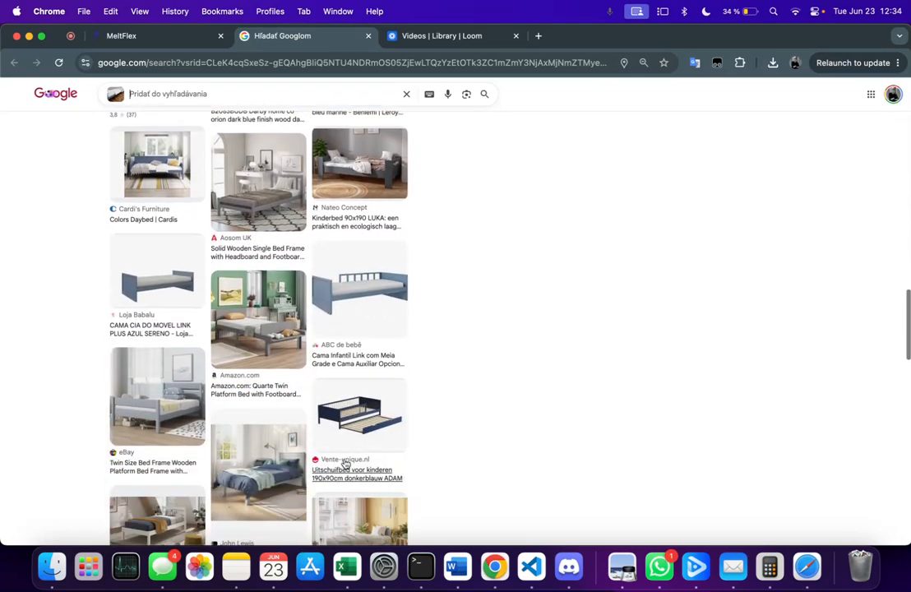
{"action": "scroll", "coordinate": [346, 464], "scroll_direction": "down", "scroll_amount": 7}
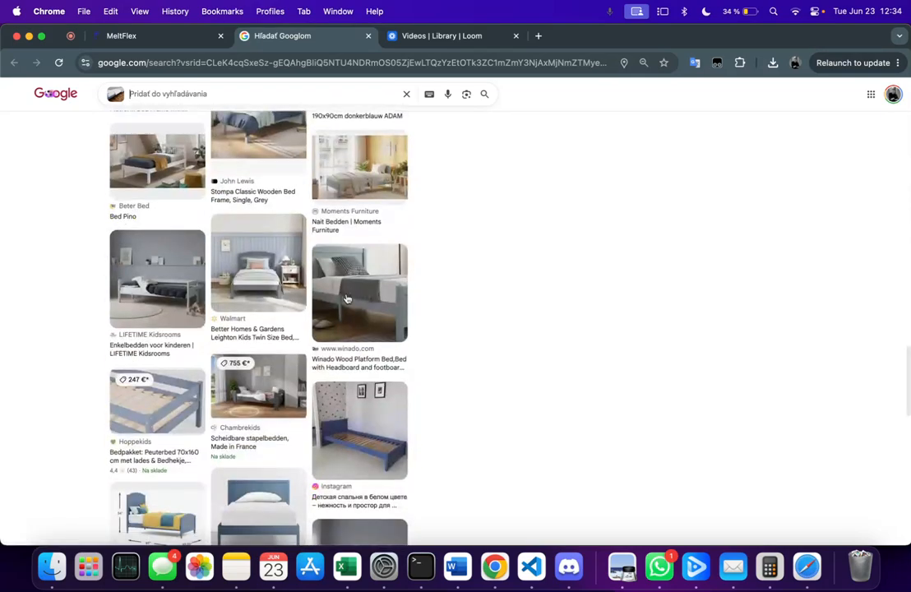
{"action": "scroll", "coordinate": [347, 299], "scroll_direction": "up", "scroll_amount": 20}
{"action": "scroll", "coordinate": [347, 299], "scroll_direction": "down", "scroll_amount": 7}
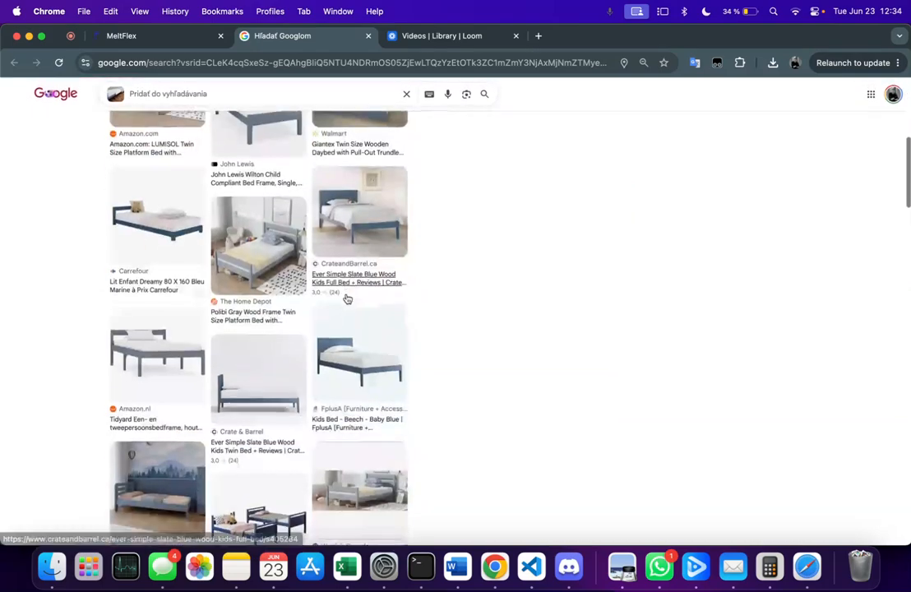
{"action": "scroll", "coordinate": [339, 409], "scroll_direction": "up", "scroll_amount": 2}
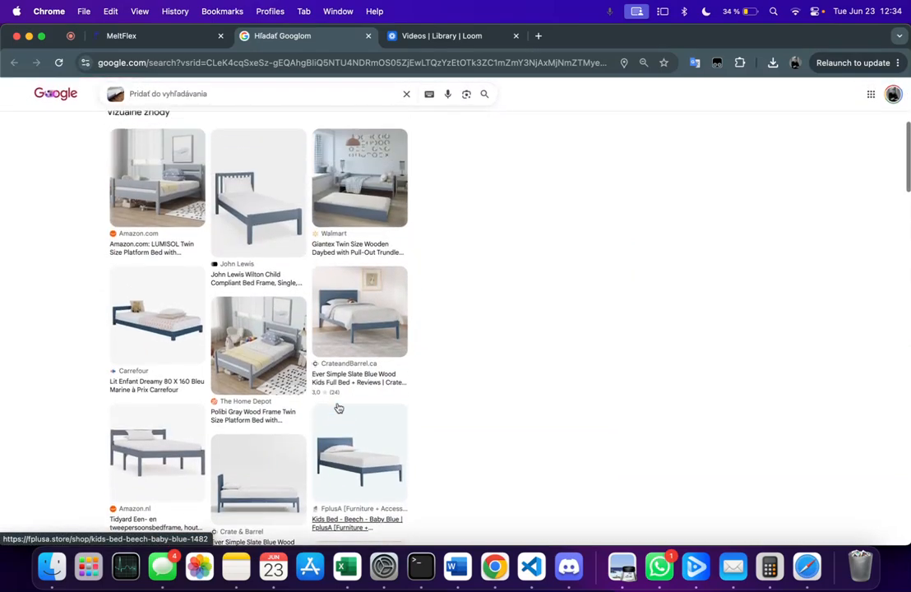
{"action": "scroll", "coordinate": [338, 409], "scroll_direction": "up", "scroll_amount": 1}
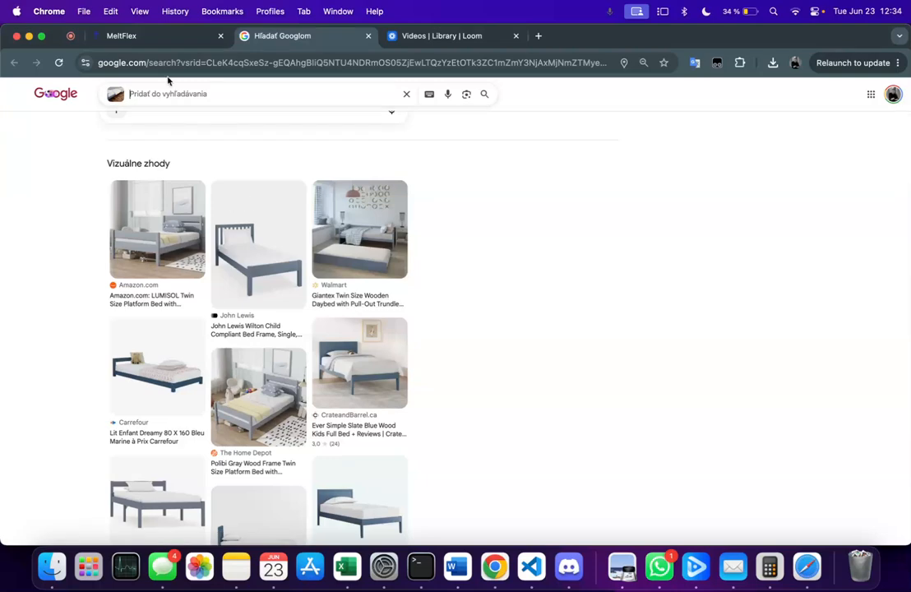
- Return to the MeltFlex workspace and examine the newest wooden-floor version with the city rug at full size
{"action": "left_click", "coordinate": [150, 41]}
{"action": "left_click_drag", "start_coordinate": [106, 377], "coordinate": [794, 194]}
{"action": "left_click", "coordinate": [386, 297]}
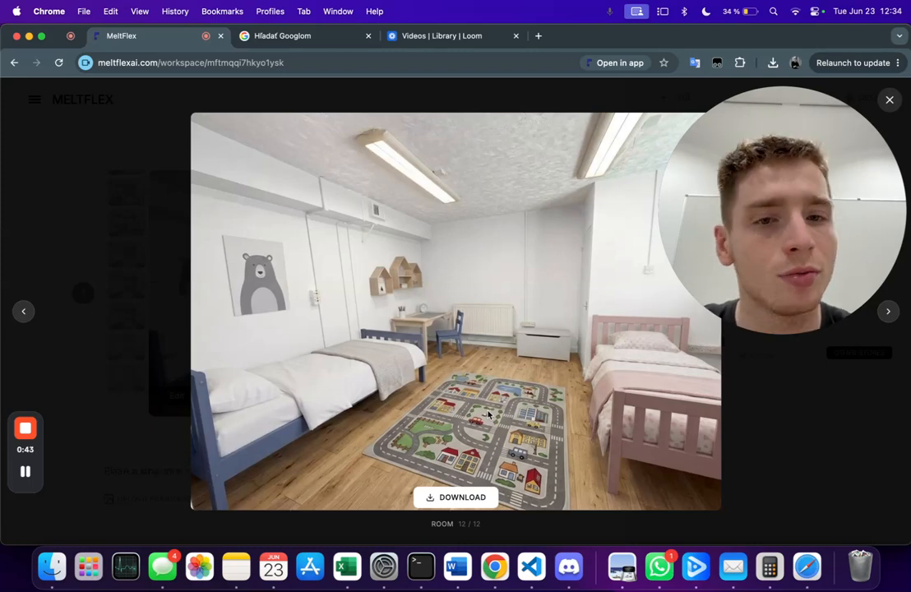
{"action": "left_click", "coordinate": [844, 457]}
- View the first image in the version history at full size to compare it with the new design
{"action": "scroll", "coordinate": [125, 196], "scroll_direction": "up", "scroll_amount": 5}
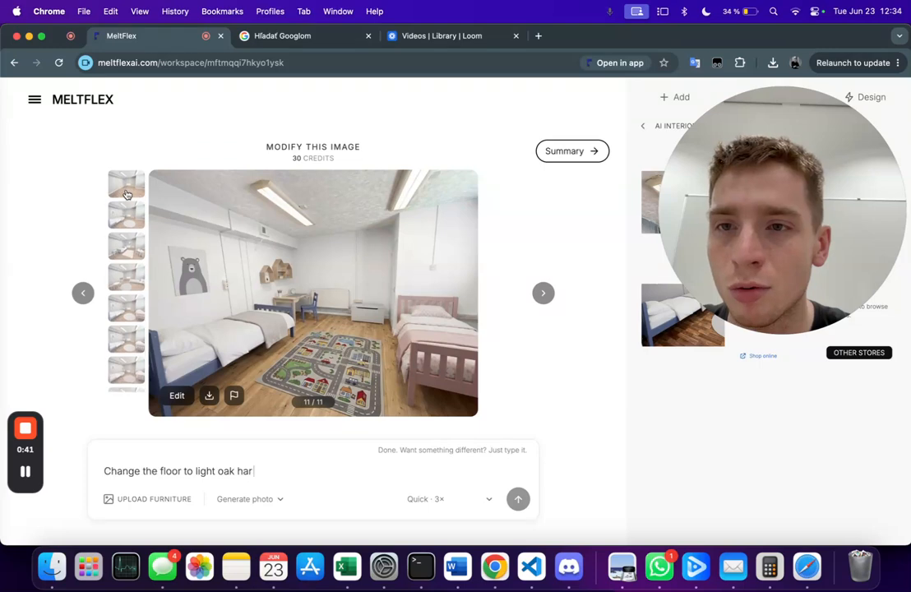
{"action": "left_click", "coordinate": [127, 189]}
{"action": "left_click", "coordinate": [291, 284]}
{"action": "left_click", "coordinate": [878, 402]}
- Examine the second-to-last version with the green city rug at full size, and go back to the MeltFlex home page
{"action": "scroll", "coordinate": [127, 374], "scroll_direction": "down", "scroll_amount": 5}
{"action": "left_click", "coordinate": [130, 327]}
{"action": "left_click", "coordinate": [130, 344]}
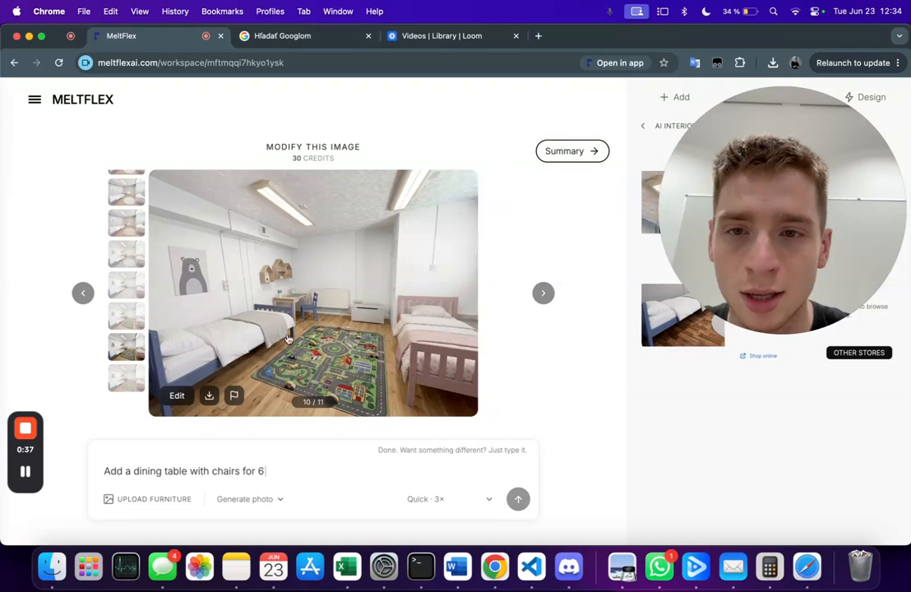
{"action": "left_click", "coordinate": [287, 339]}
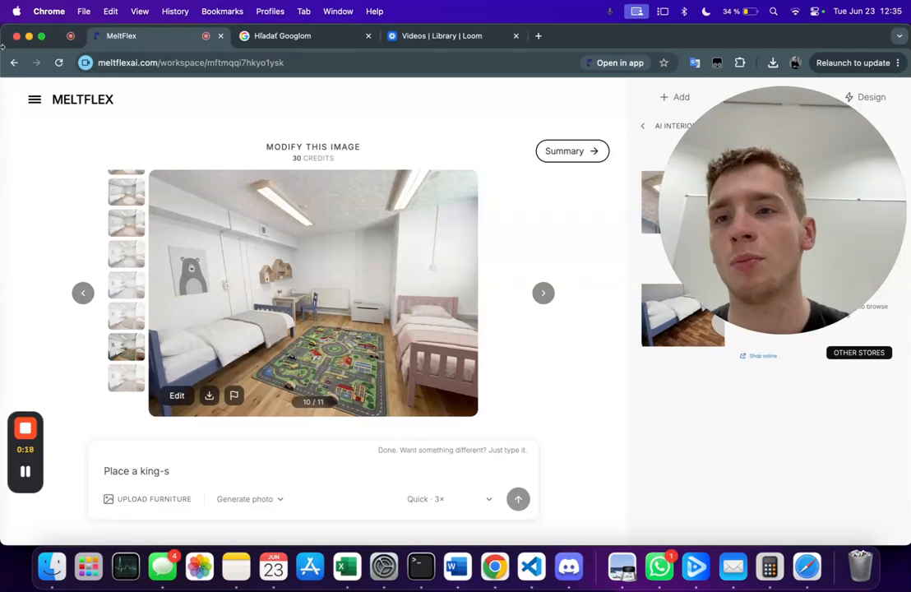
{"action": "left_click", "coordinate": [77, 99]}
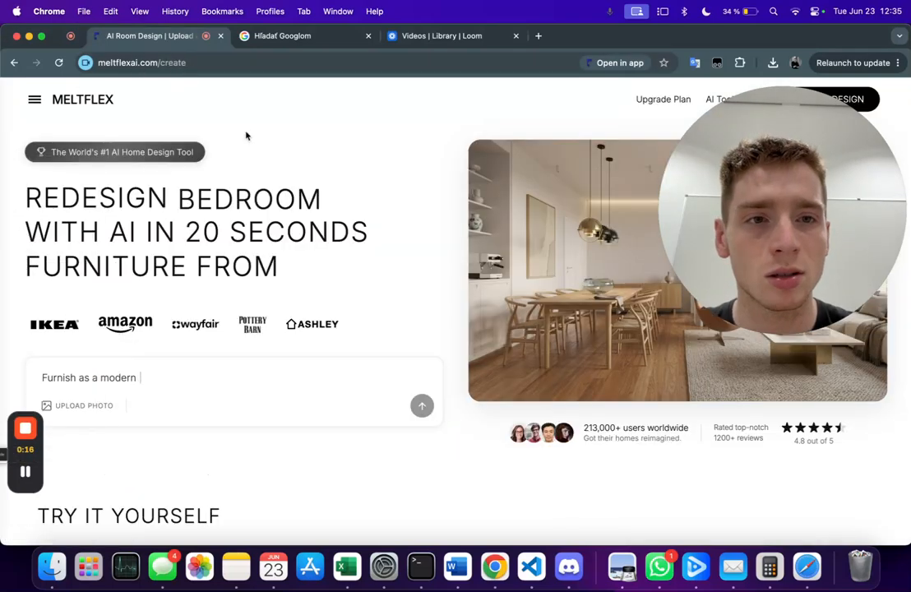